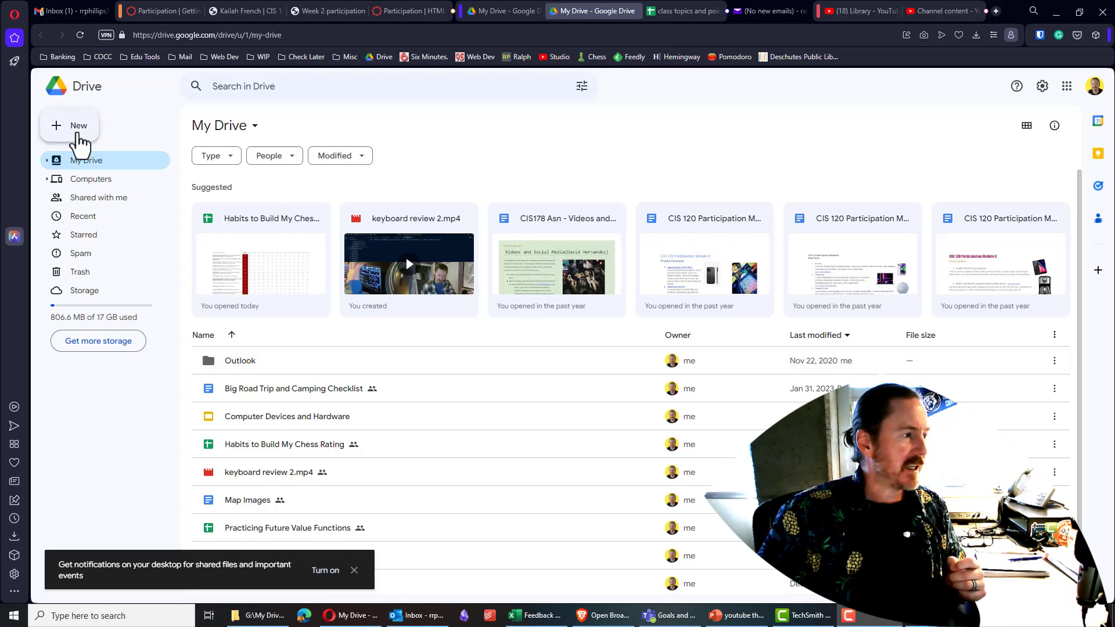
Create a blank Google Sheets spreadsheet from Google Drive's New menu.
left_click(79, 133)
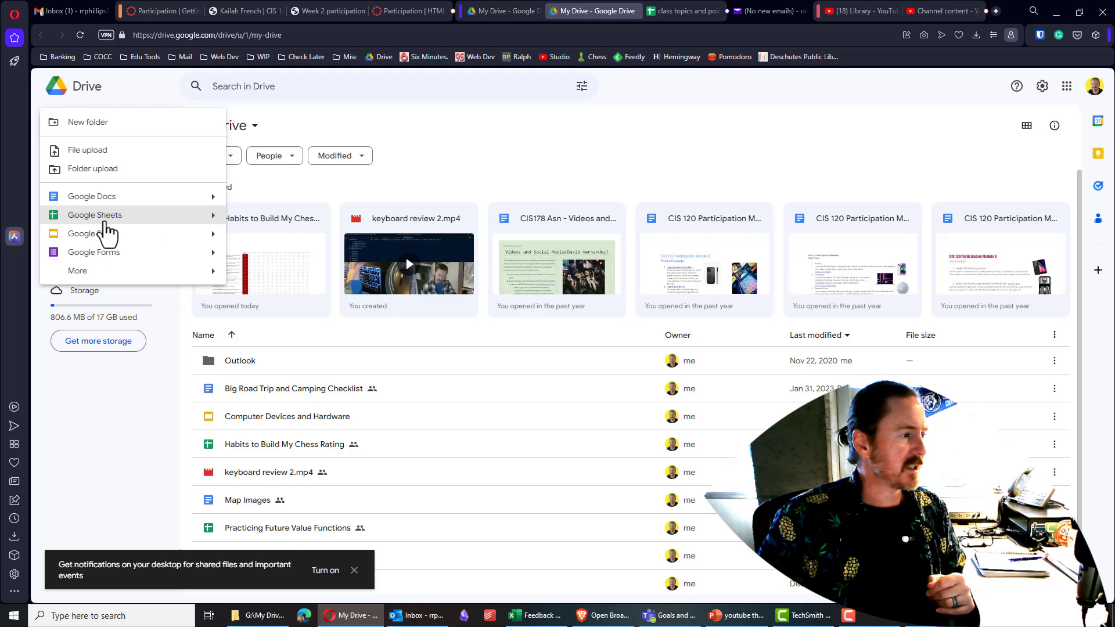
left_click(104, 221)
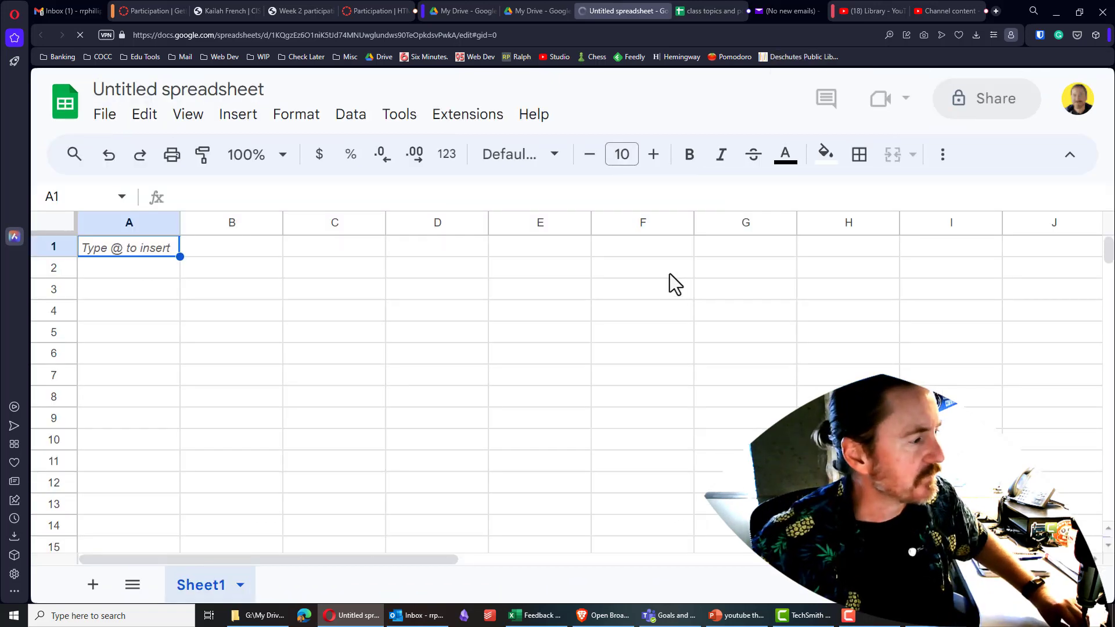
left_click(290, 336)
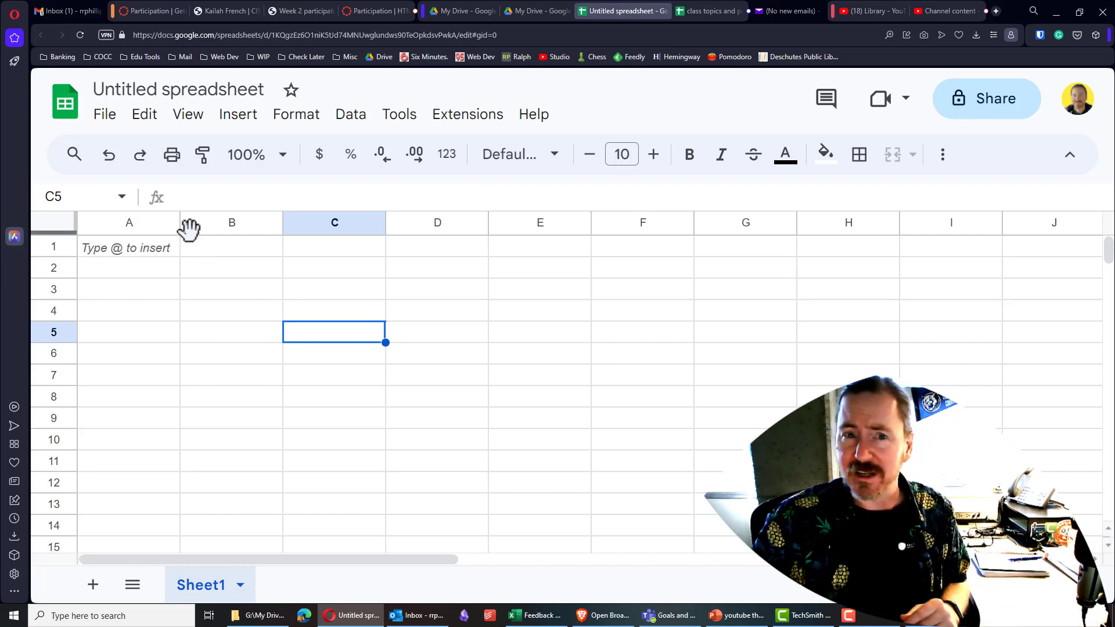
Widen column A and fill A1:A10 with 'Habits List' and Habit 1 through Habit 9.
left_click_drag(180, 223, 347, 223)
left_click(223, 251)
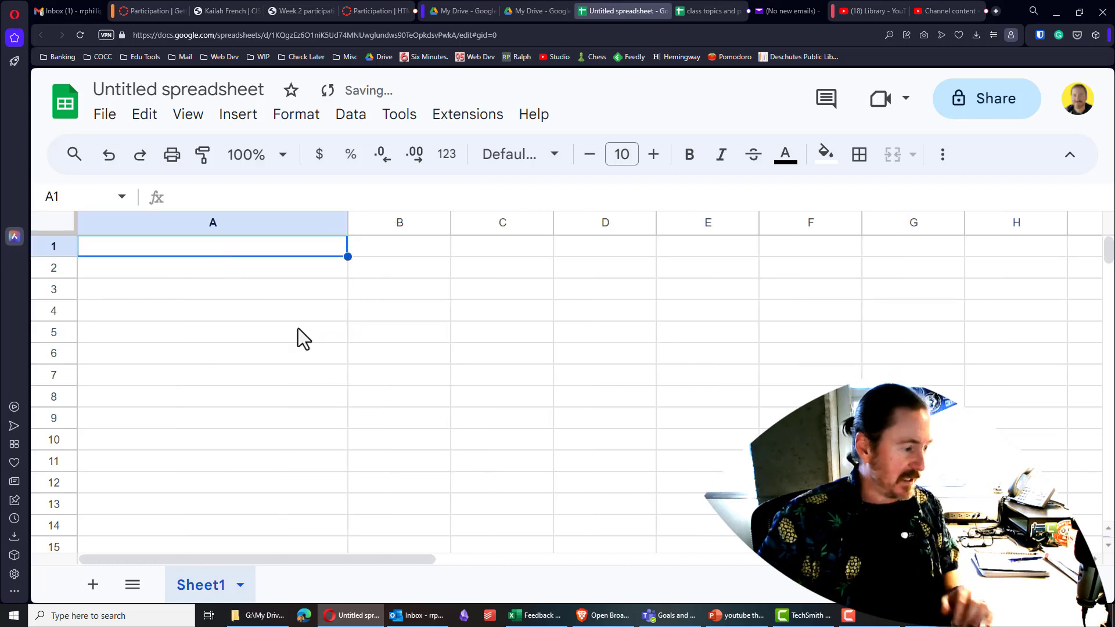
type("Habit")
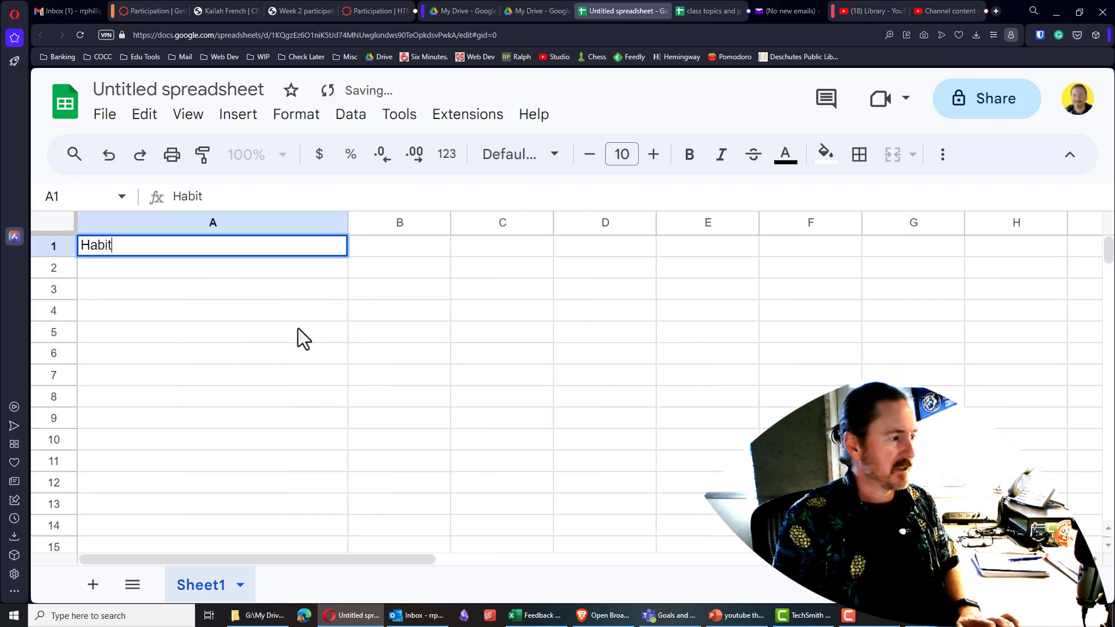
type("s List")
key("Return")
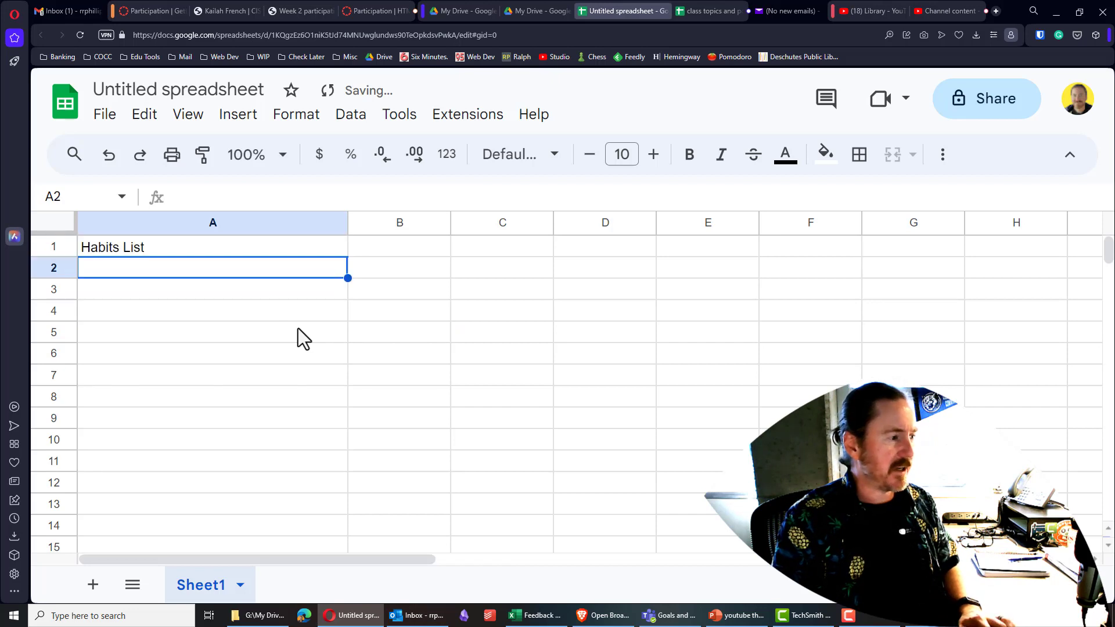
type("Habit 1")
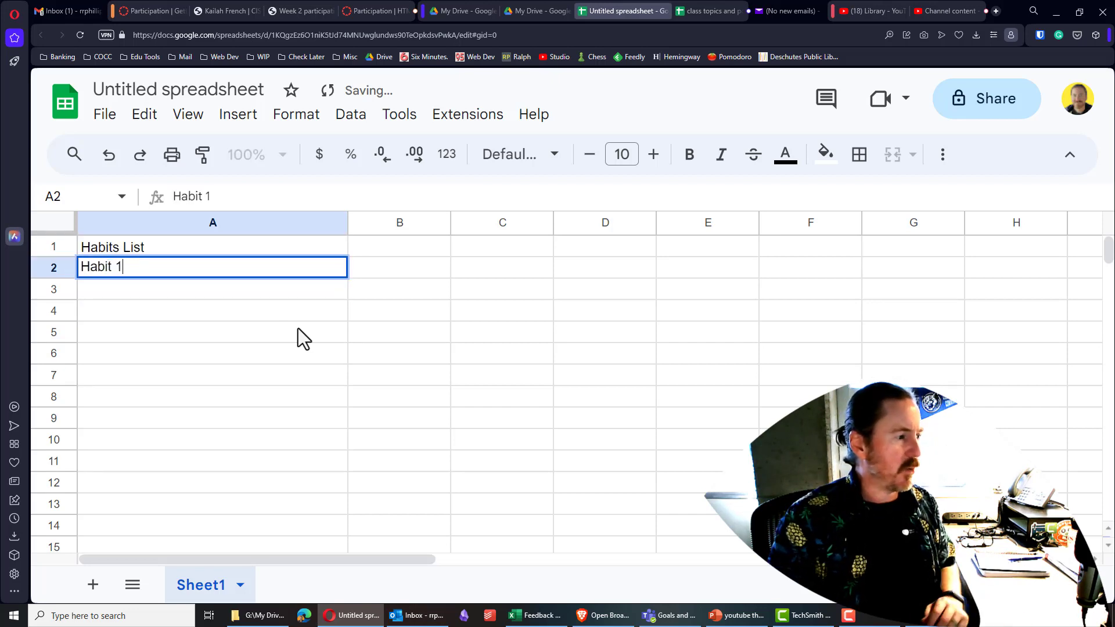
key("Return")
left_click(311, 275)
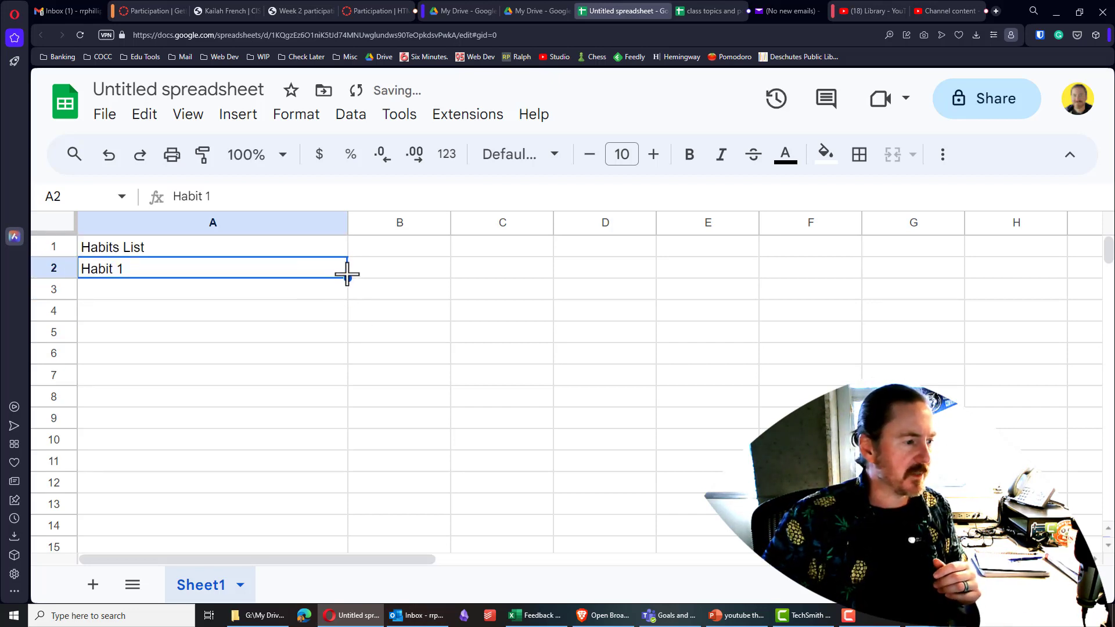
left_click_drag(347, 278, 340, 451)
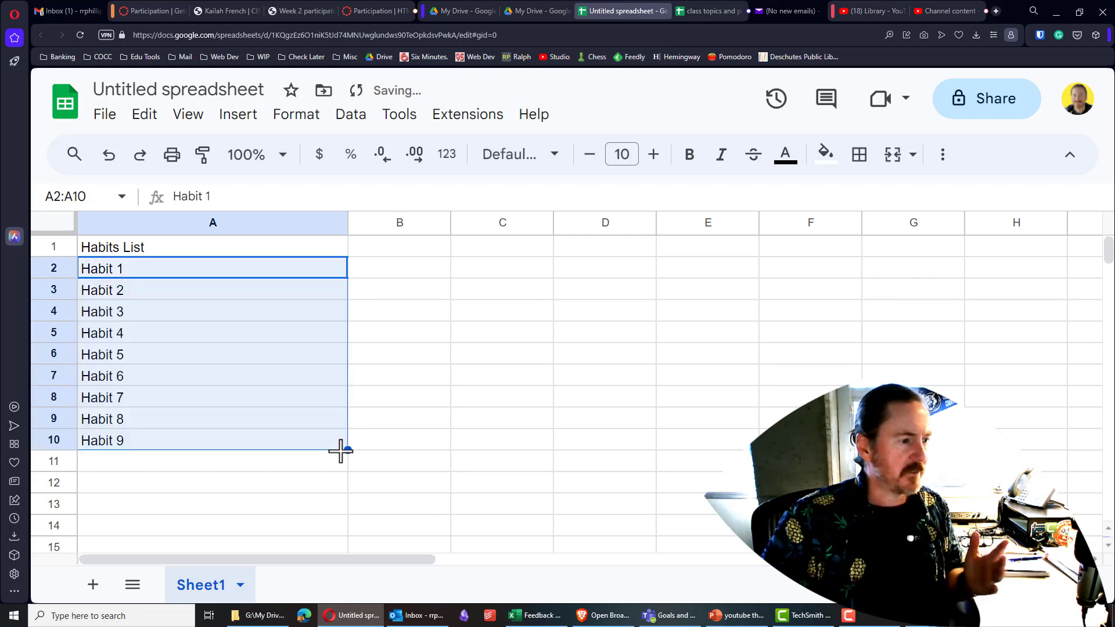
Add a 'Count' header in B1 and Day 1 through Day 6 headers across C1:H1.
left_click(406, 252)
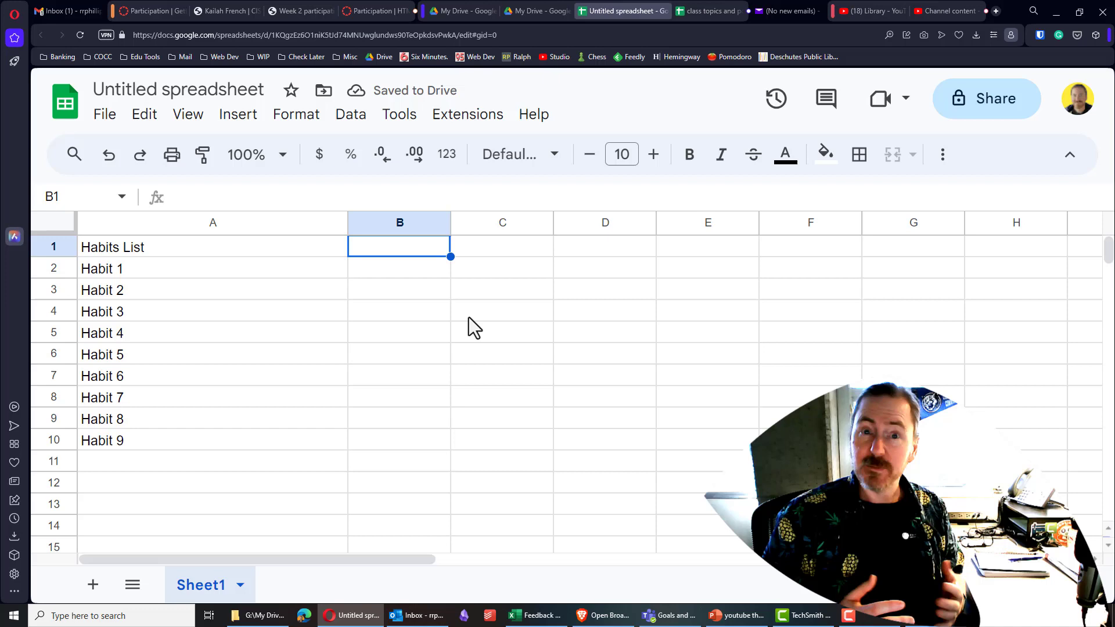
type("Count")
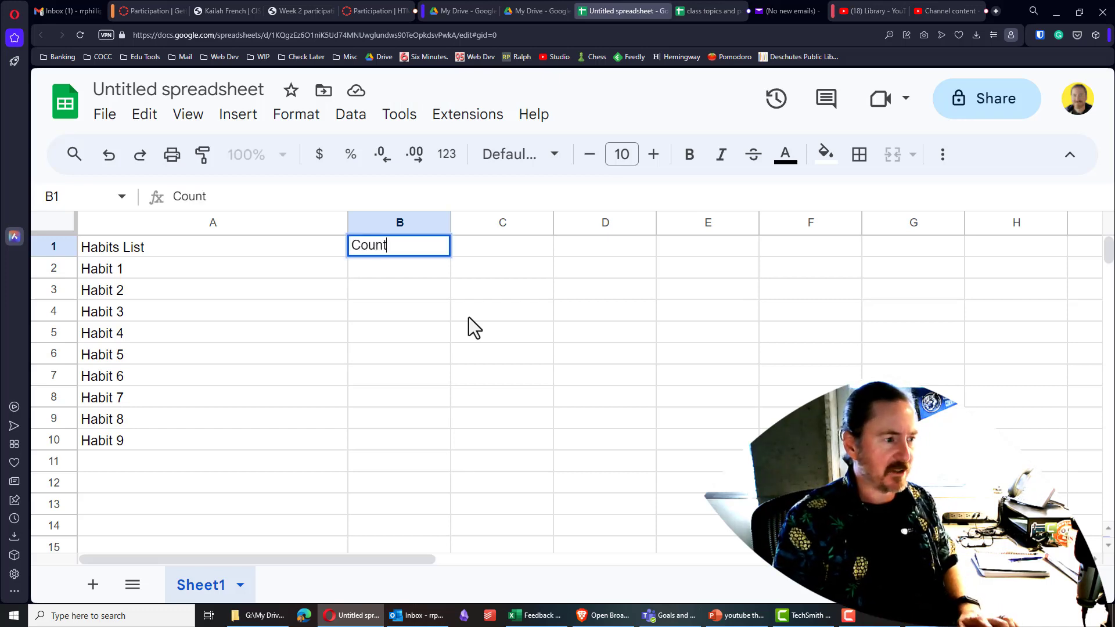
key("Tab")
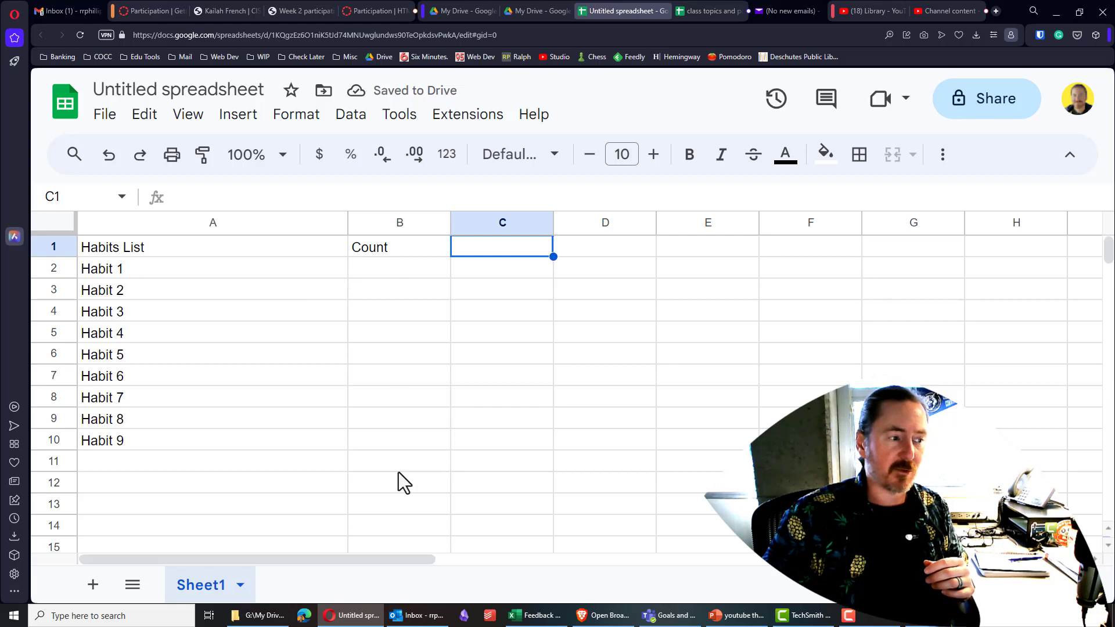
left_click(499, 284)
left_click(498, 246)
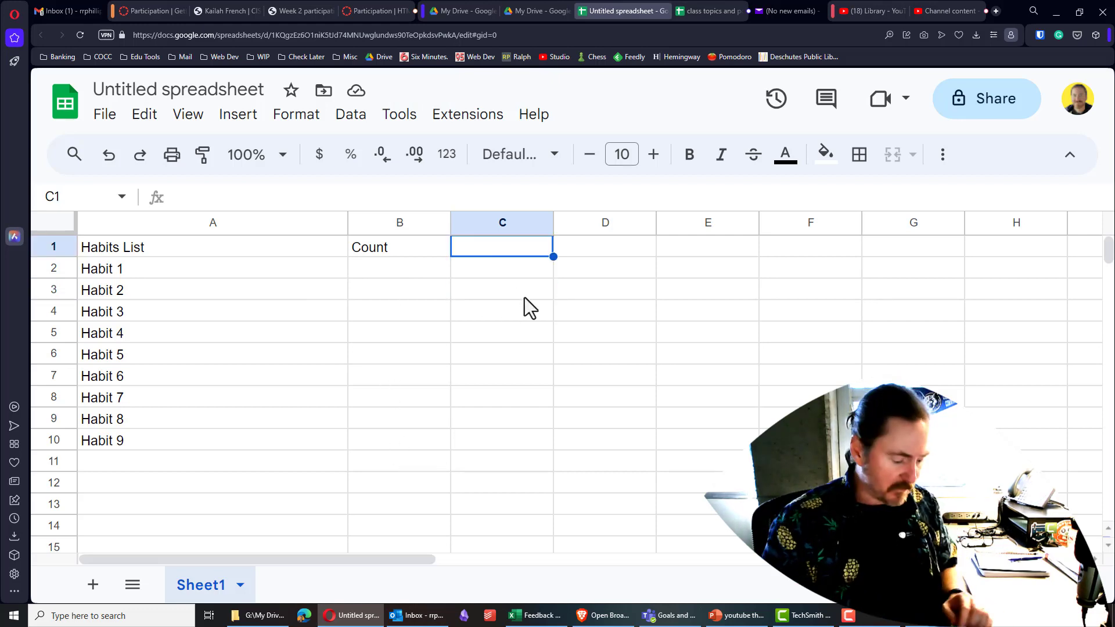
type("Day 1")
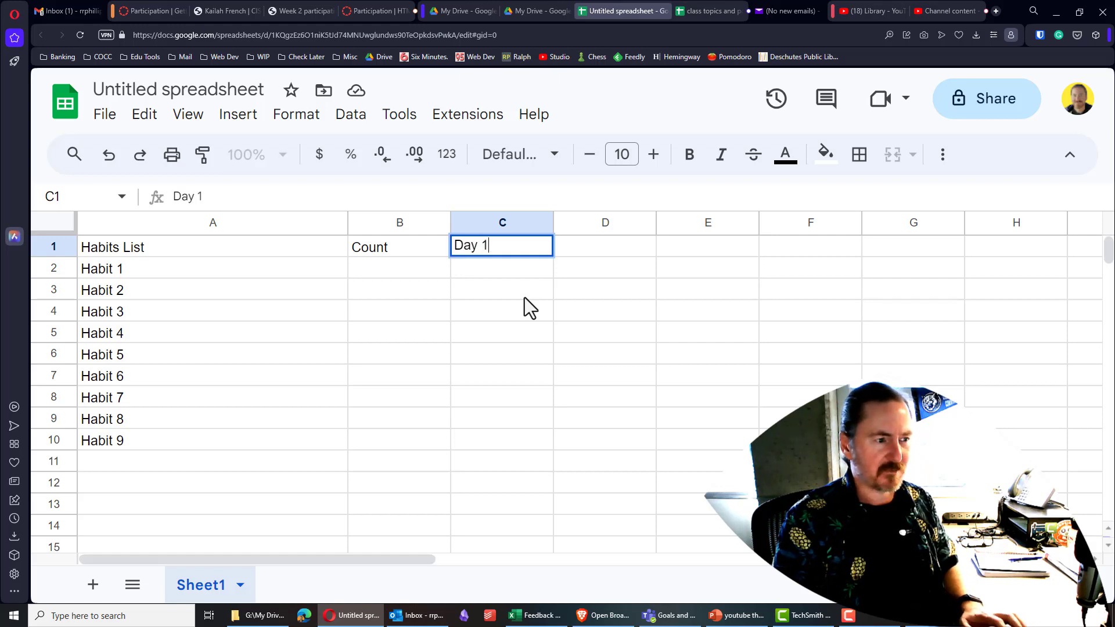
key("Tab")
left_click(521, 256)
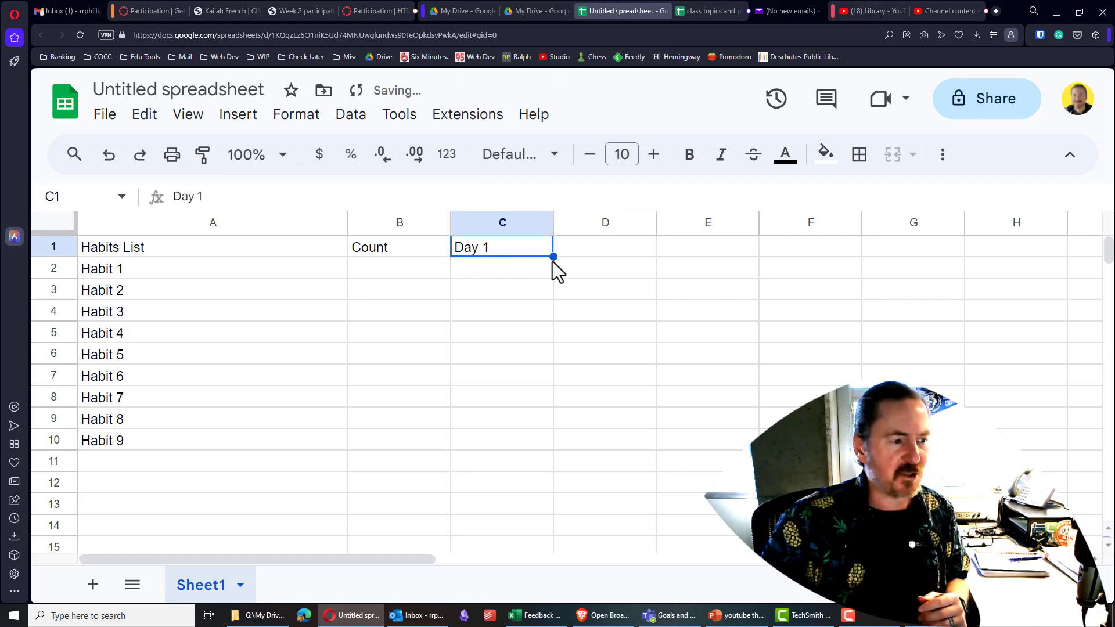
left_click_drag(553, 256, 975, 272)
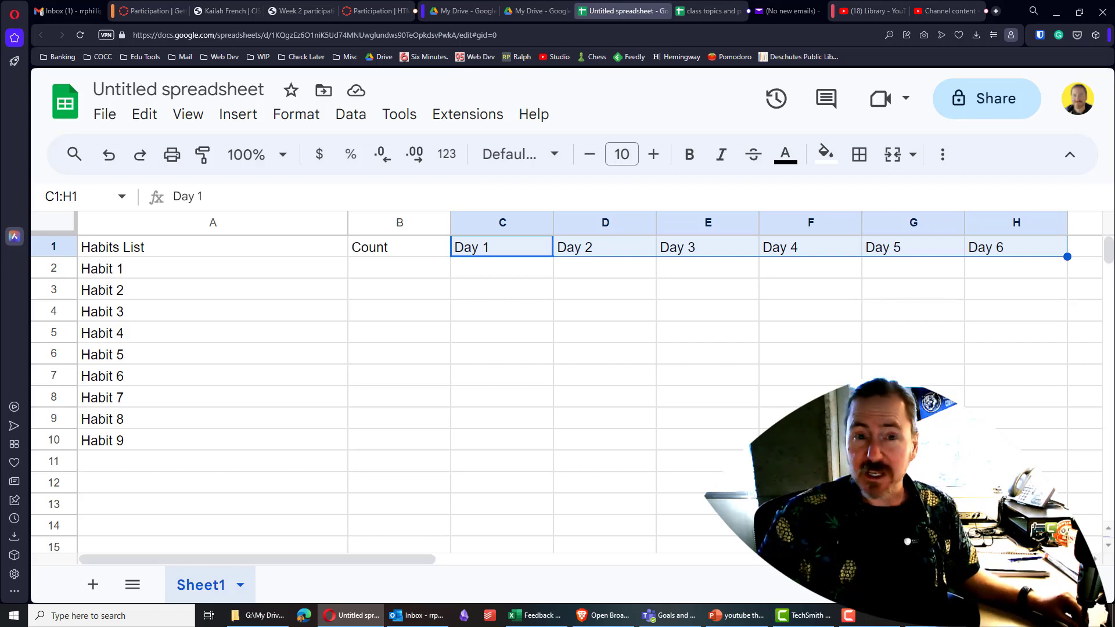
left_click(688, 406)
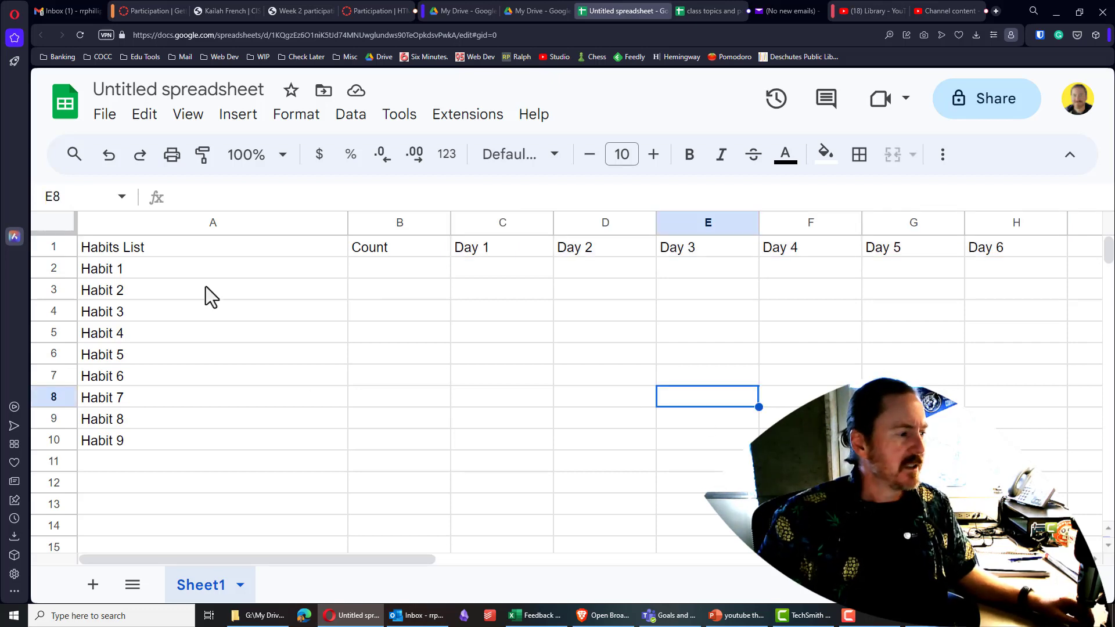
Narrow column A, make rows 1–10 taller, and resize columns B–H to a compact width.
left_click_drag(347, 223, 261, 225)
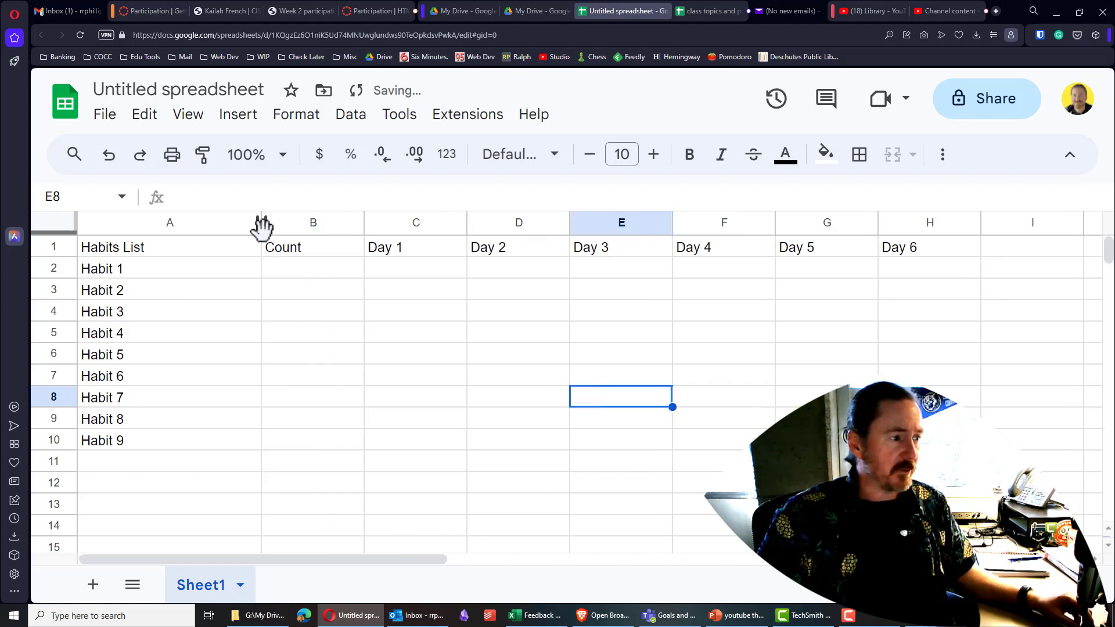
left_click(329, 356)
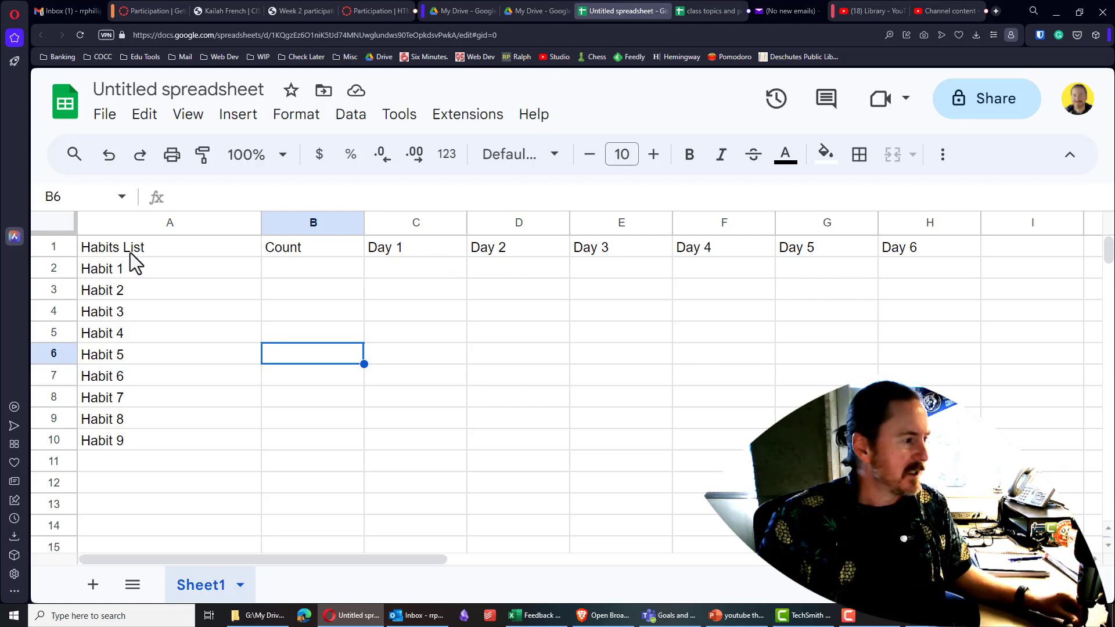
left_click_drag(61, 251, 50, 453)
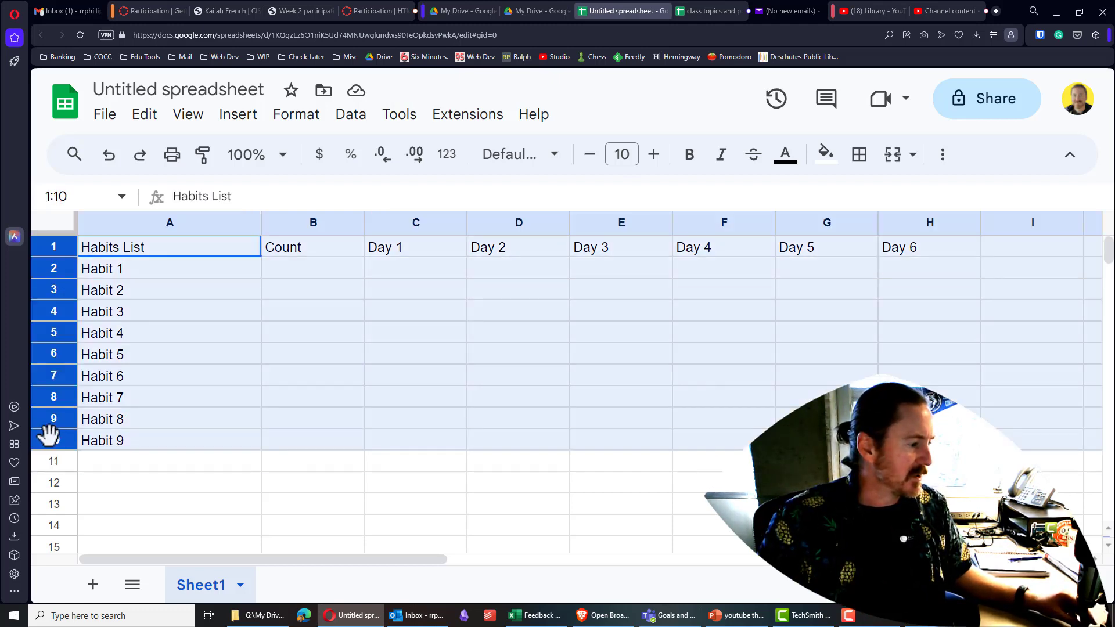
left_click_drag(54, 386, 54, 403)
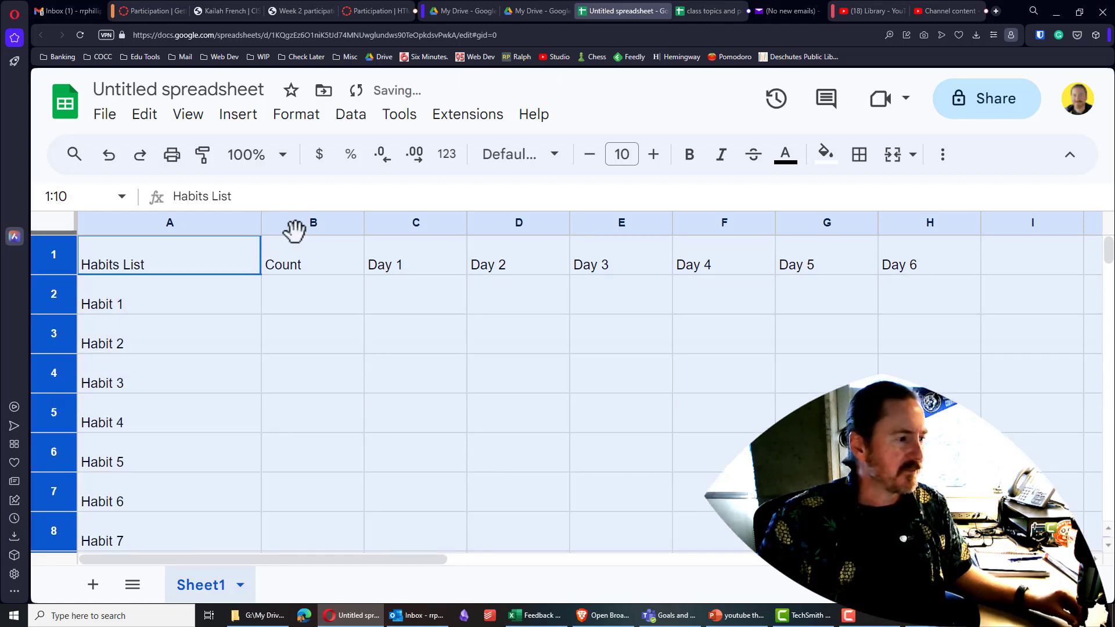
left_click(332, 381)
left_click_drag(316, 223, 841, 223)
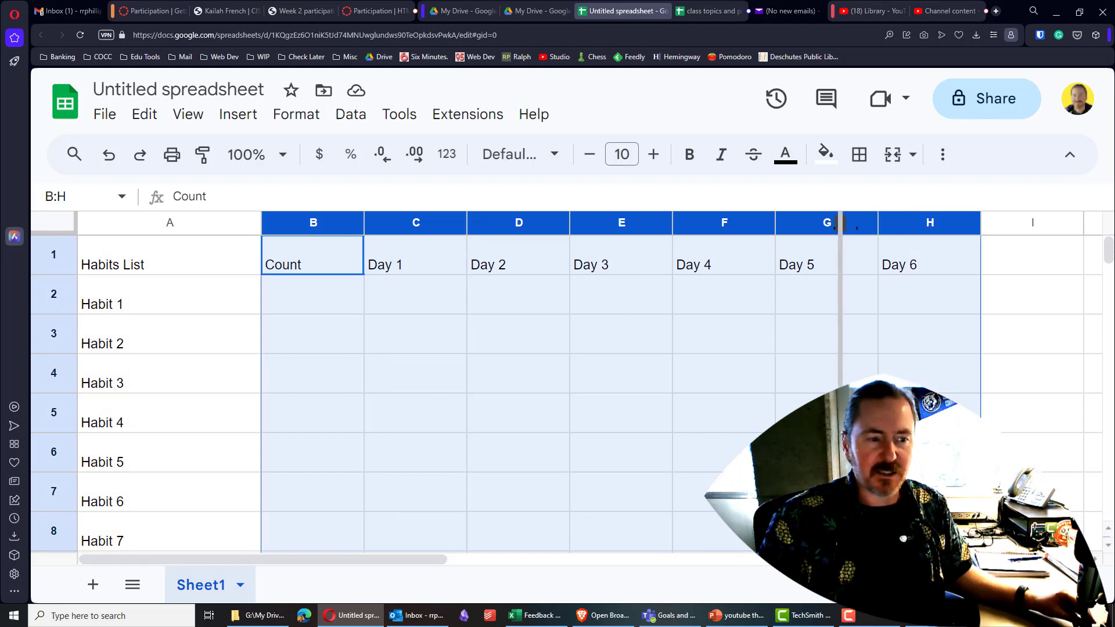
left_click(627, 390)
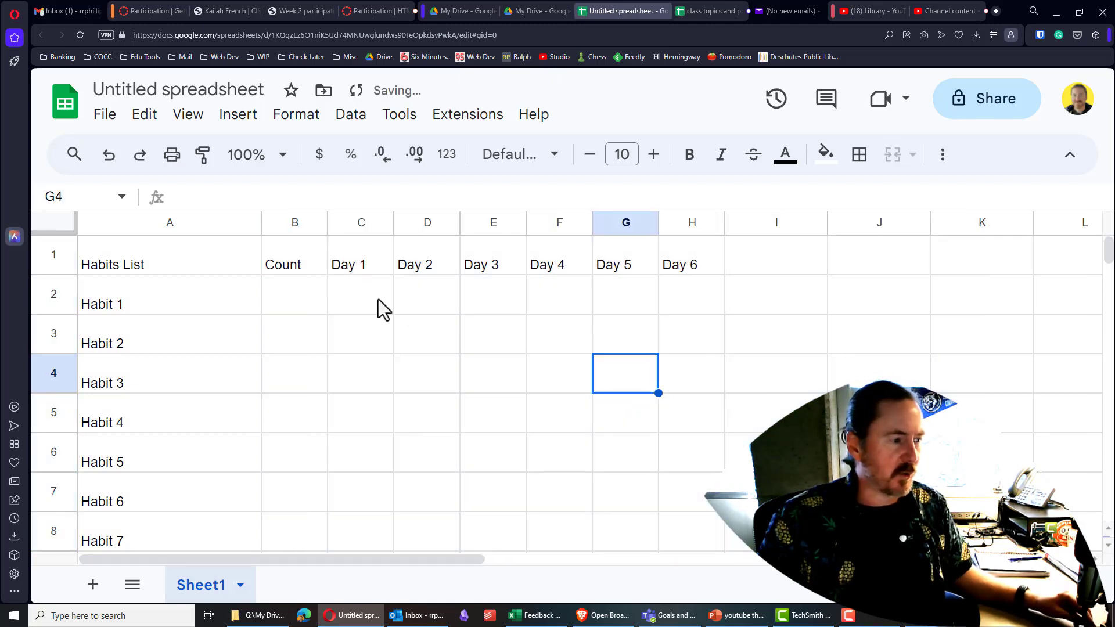
Select the habit-by-day grid C2:H10.
left_click_drag(369, 301, 494, 298)
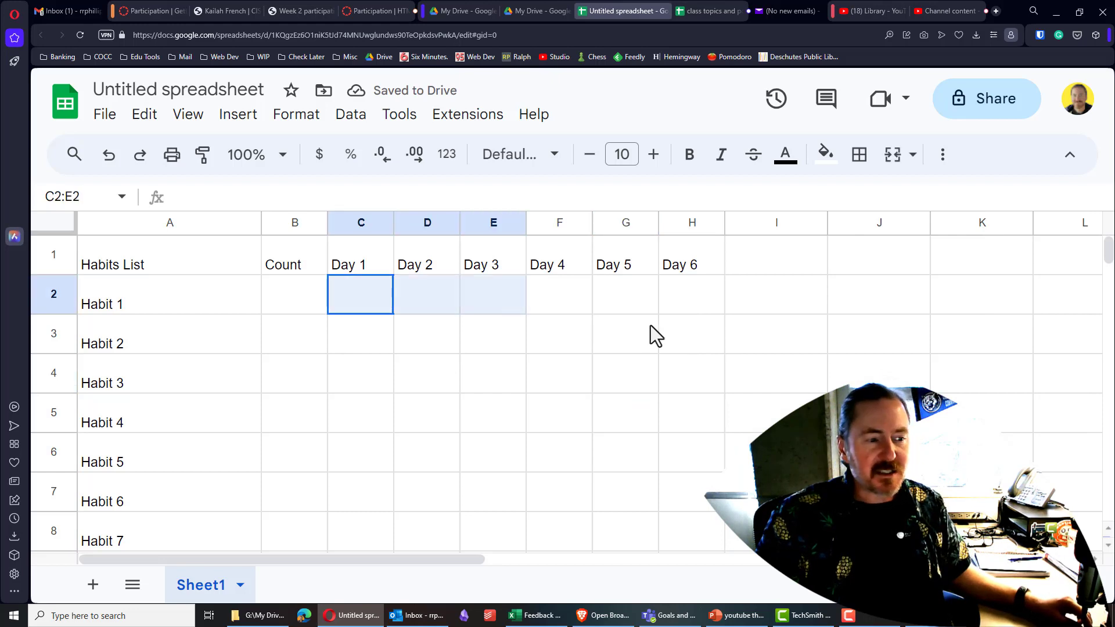
left_click_drag(650, 325, 691, 395)
scroll(694, 418, "up", 2)
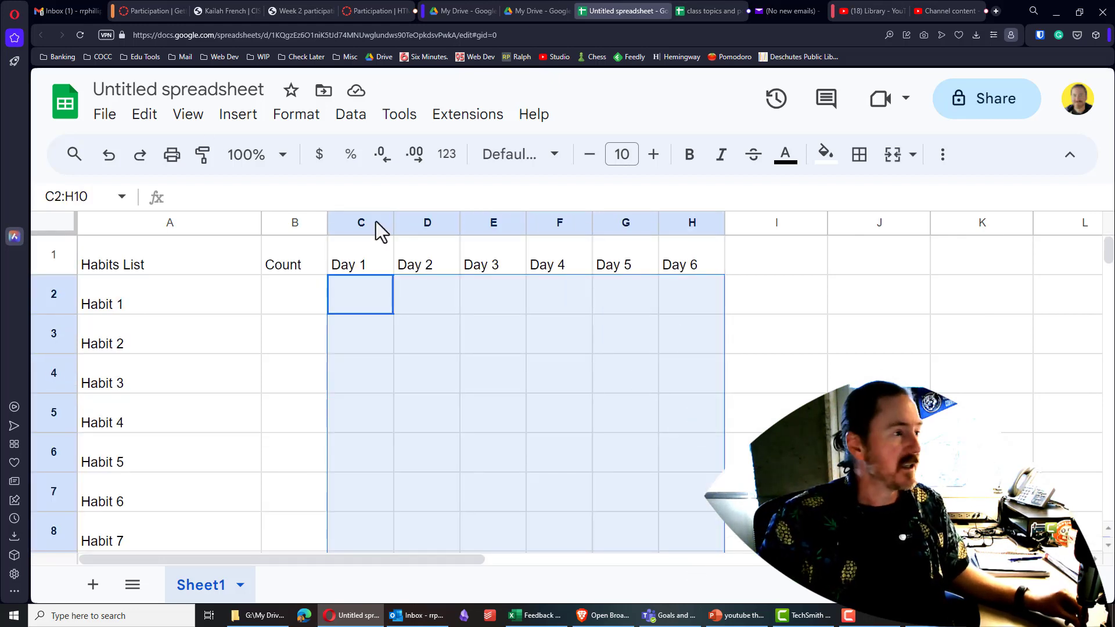
Insert checkboxes into the day cells C2:H10.
left_click(236, 119)
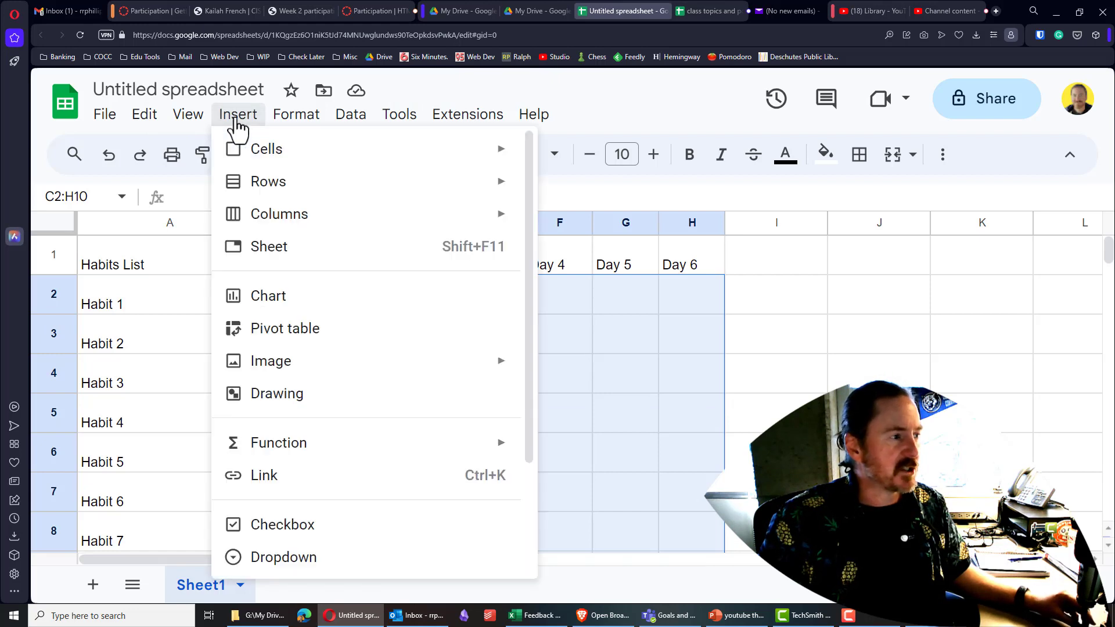
left_click(288, 527)
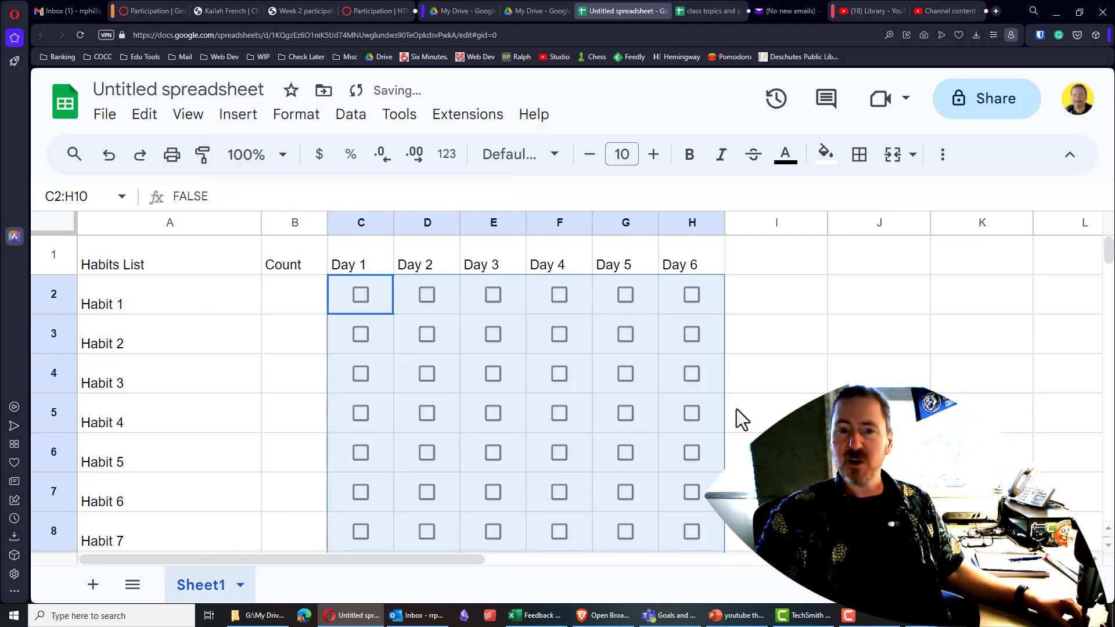
left_click(761, 284)
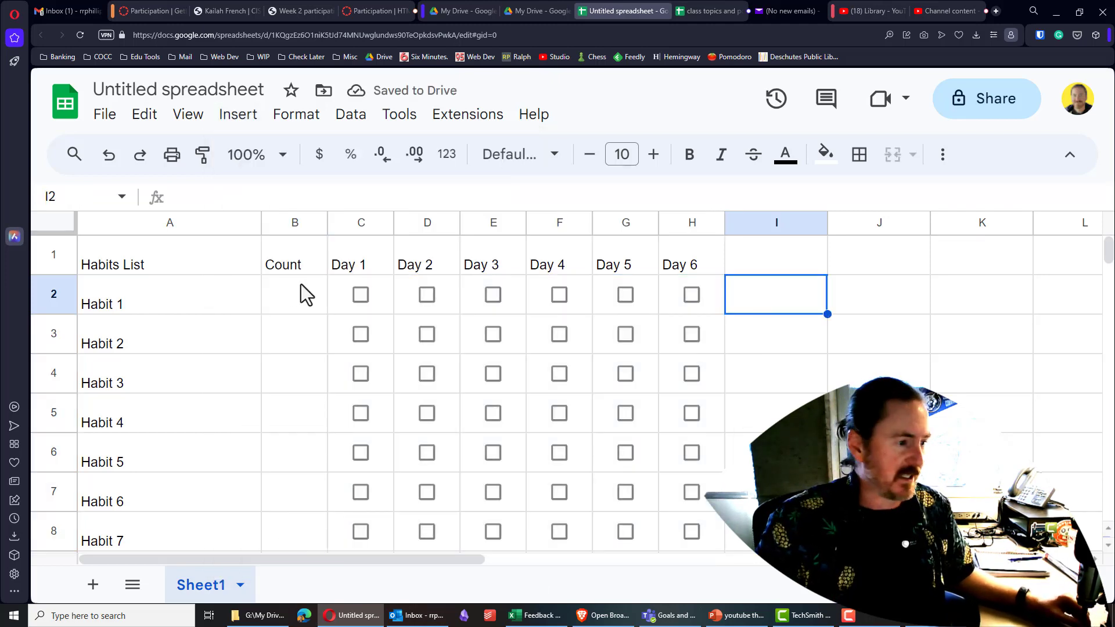
Test the checkboxes by ticking and unticking Habit 1's Day 1 and Day 2.
left_click(361, 295)
left_click(429, 298)
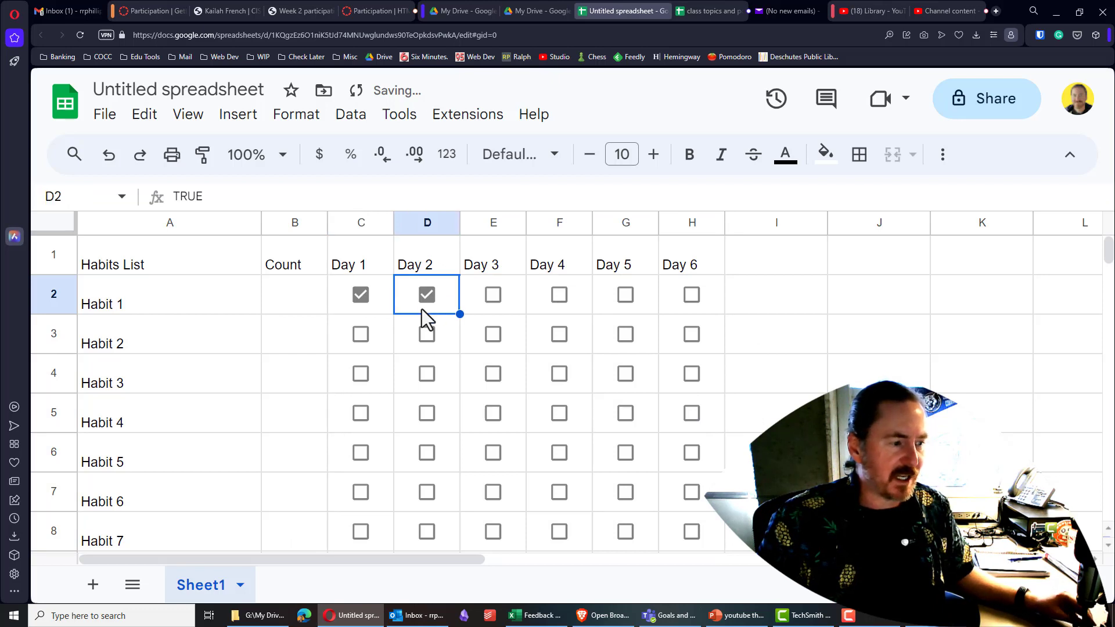
left_click(422, 302)
left_click(359, 296)
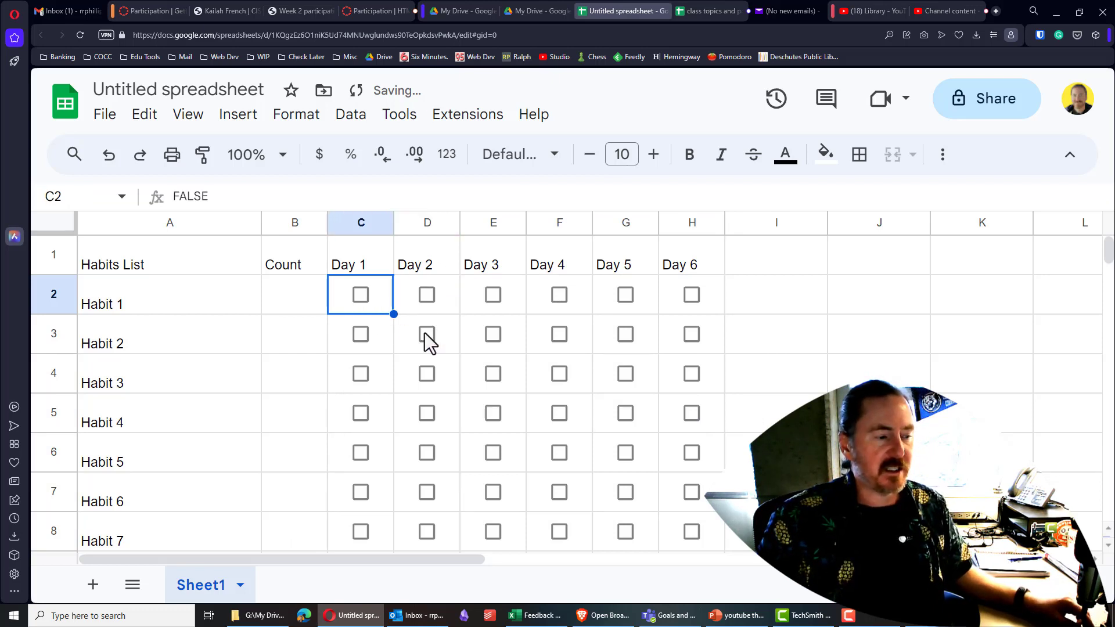
left_click(766, 369)
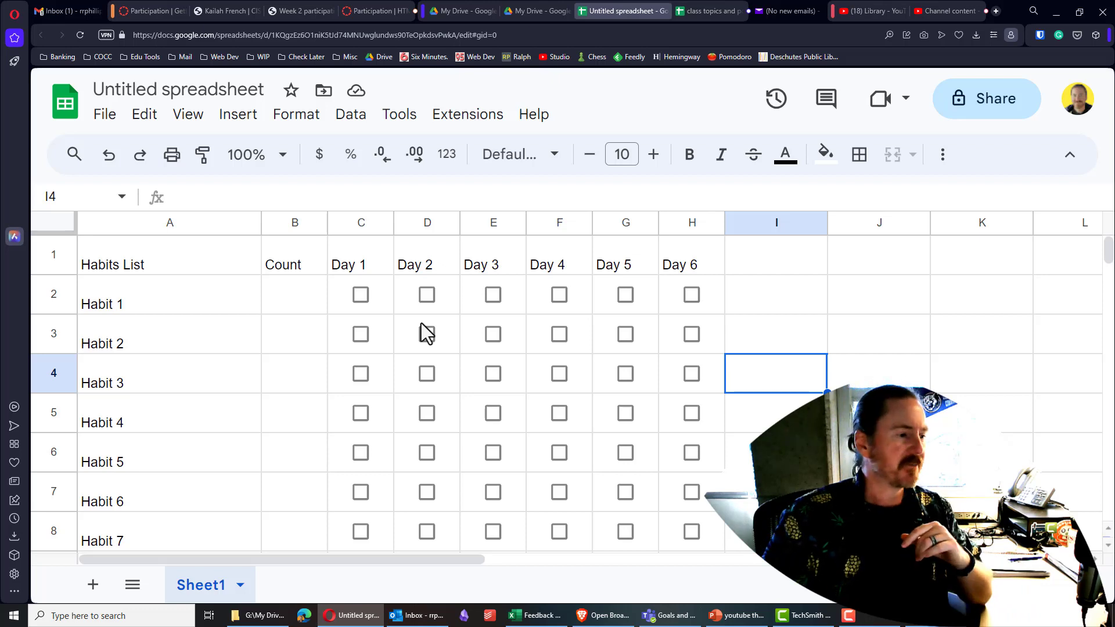
Enter =countif(C2:H2,true) in B2 to count Habit 1's ticked days.
left_click(302, 304)
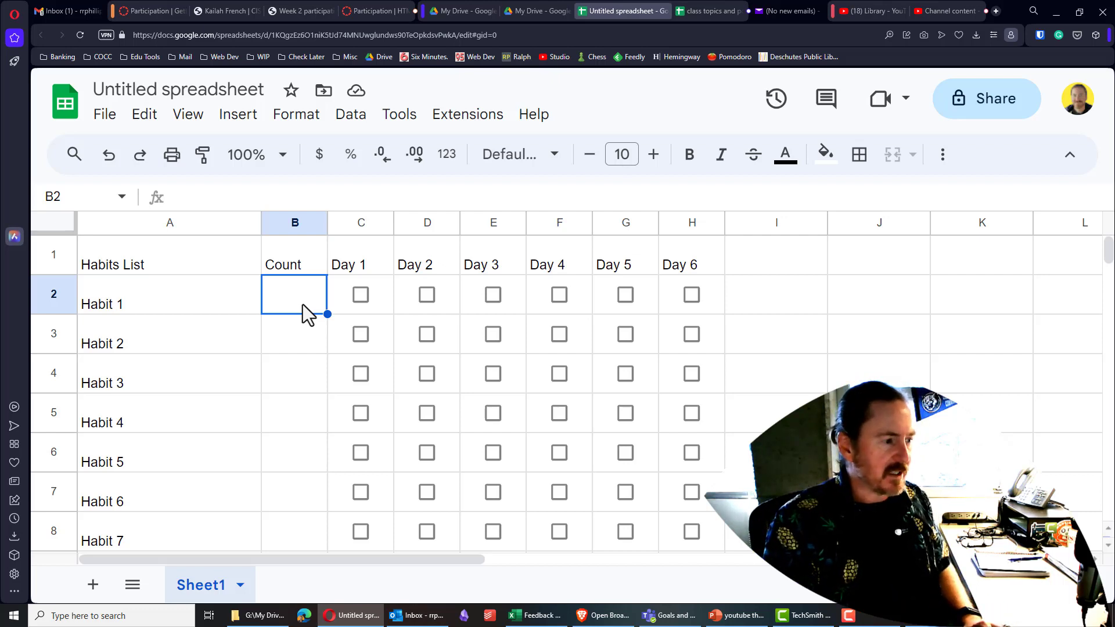
type("=")
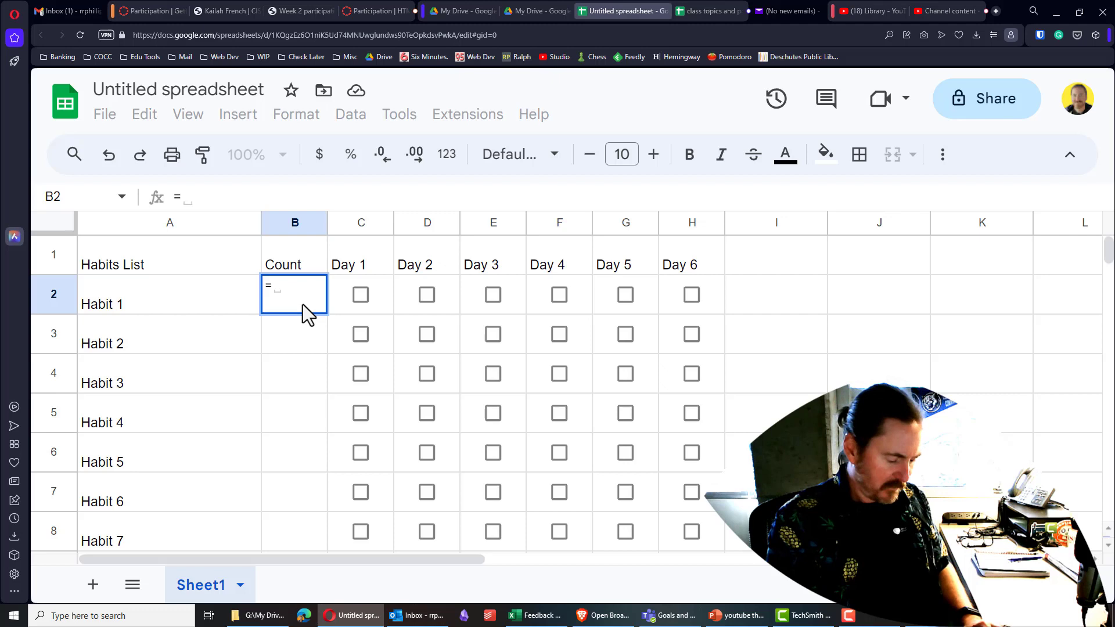
type("countif")
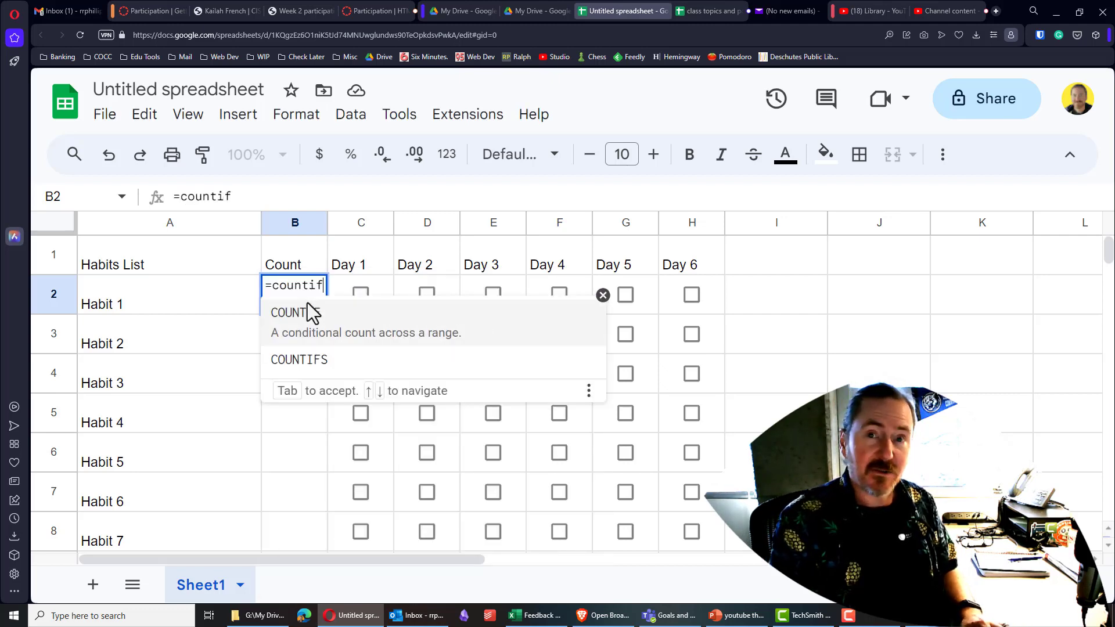
type("(")
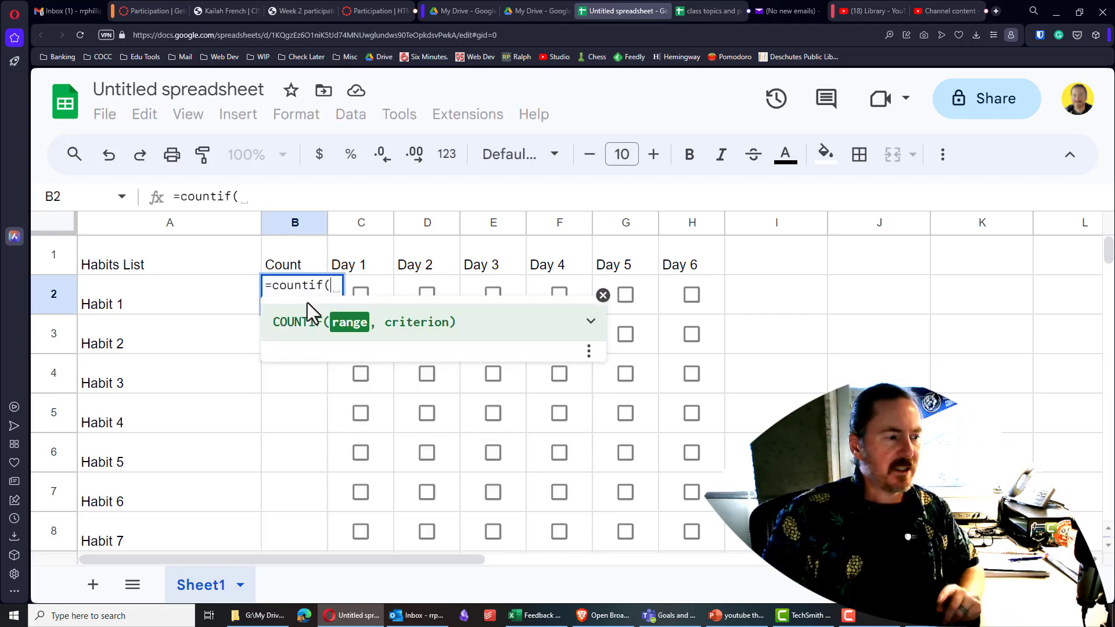
left_click_drag(374, 285, 689, 296)
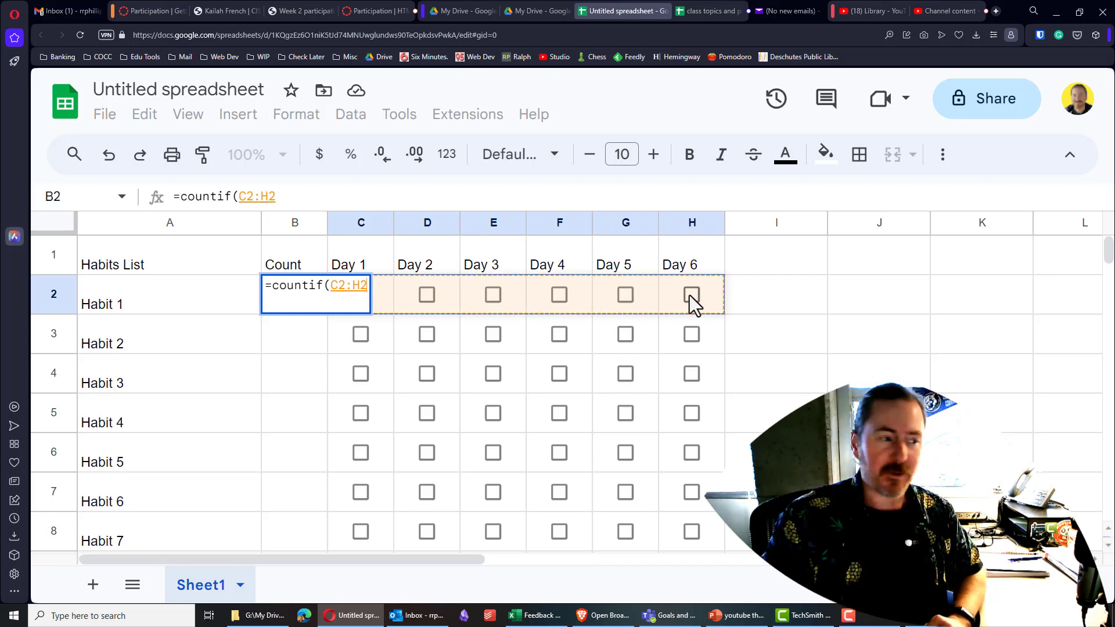
type(",")
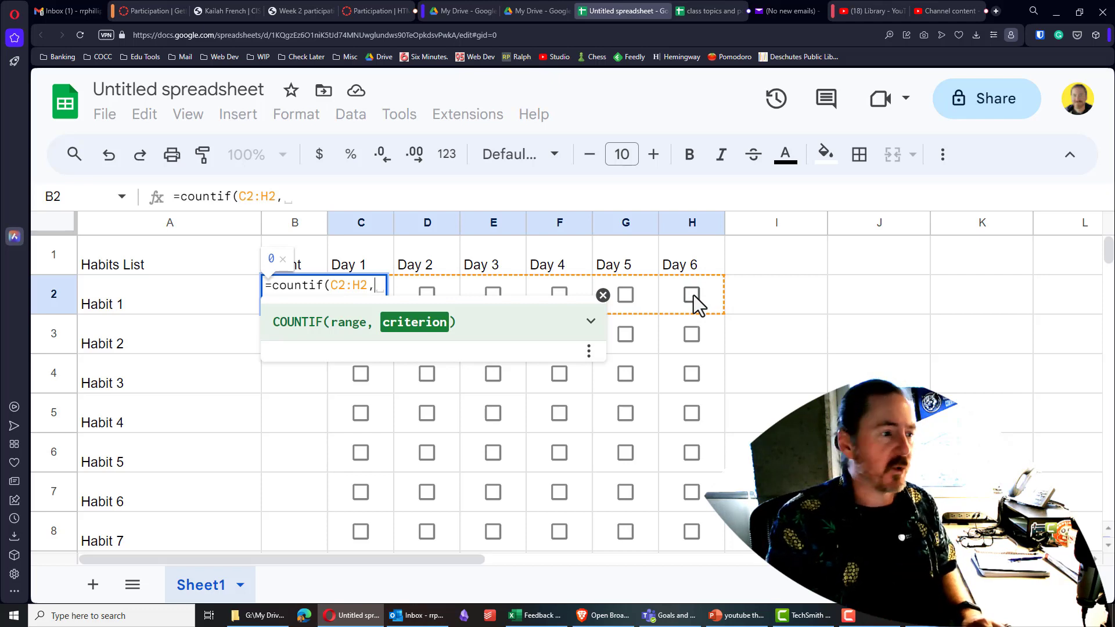
type("true")
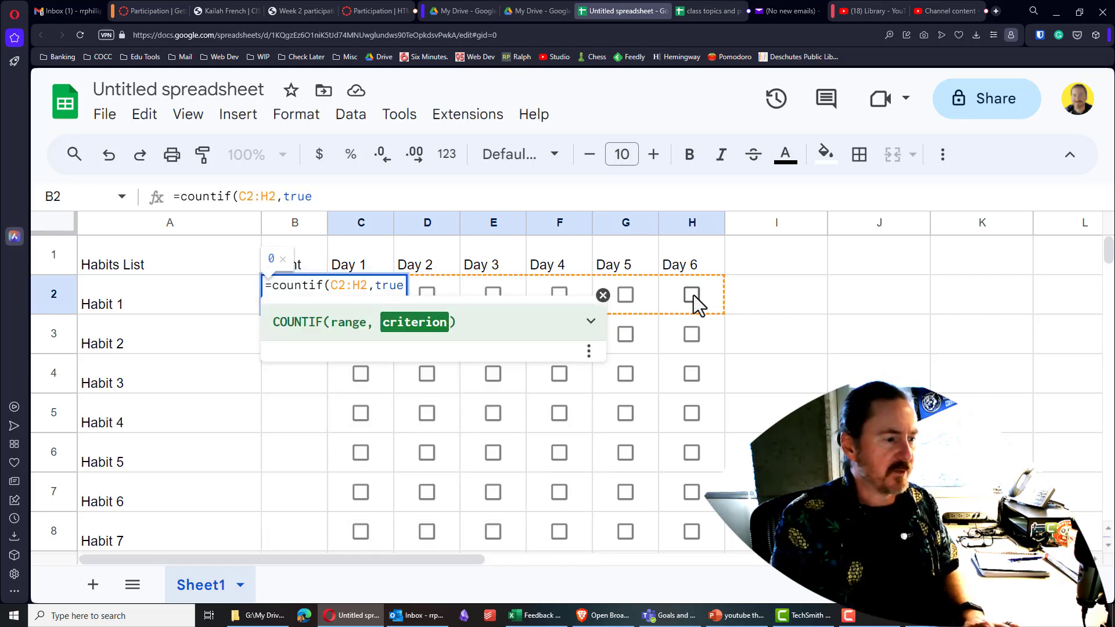
type(")")
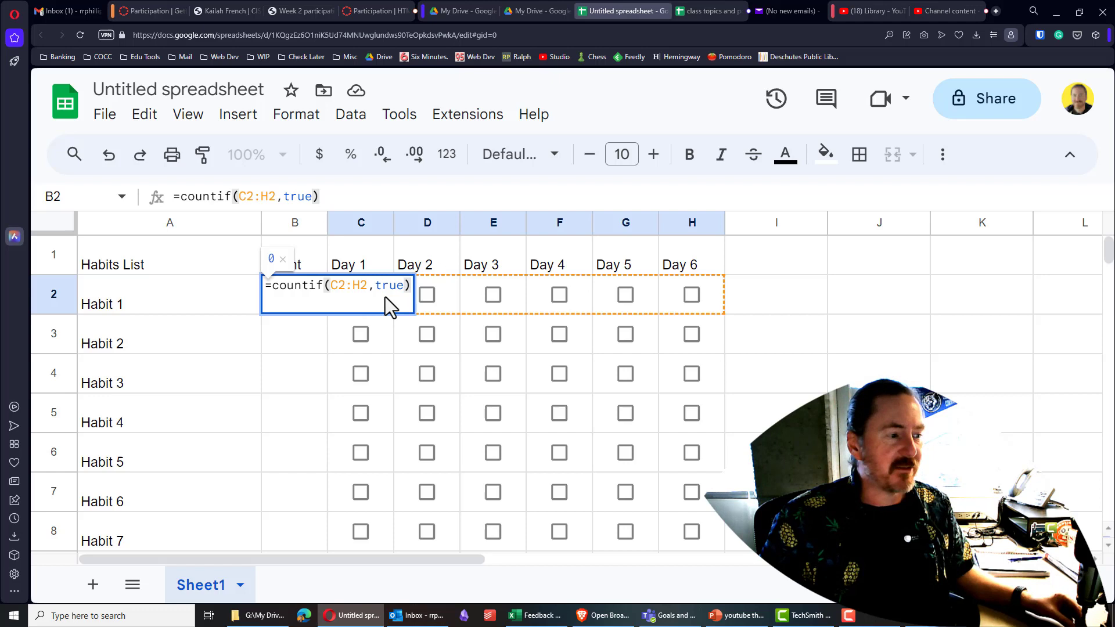
key("Return")
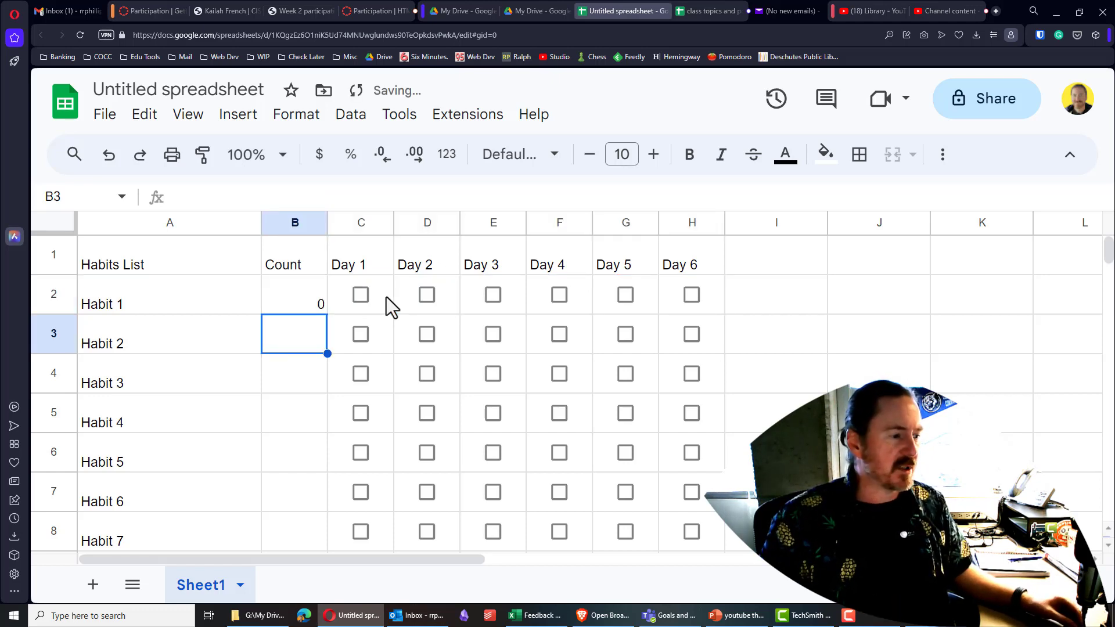
Center B2:B10 horizontally and vertically and raise their font size to 13.
left_click_drag(311, 303, 307, 413)
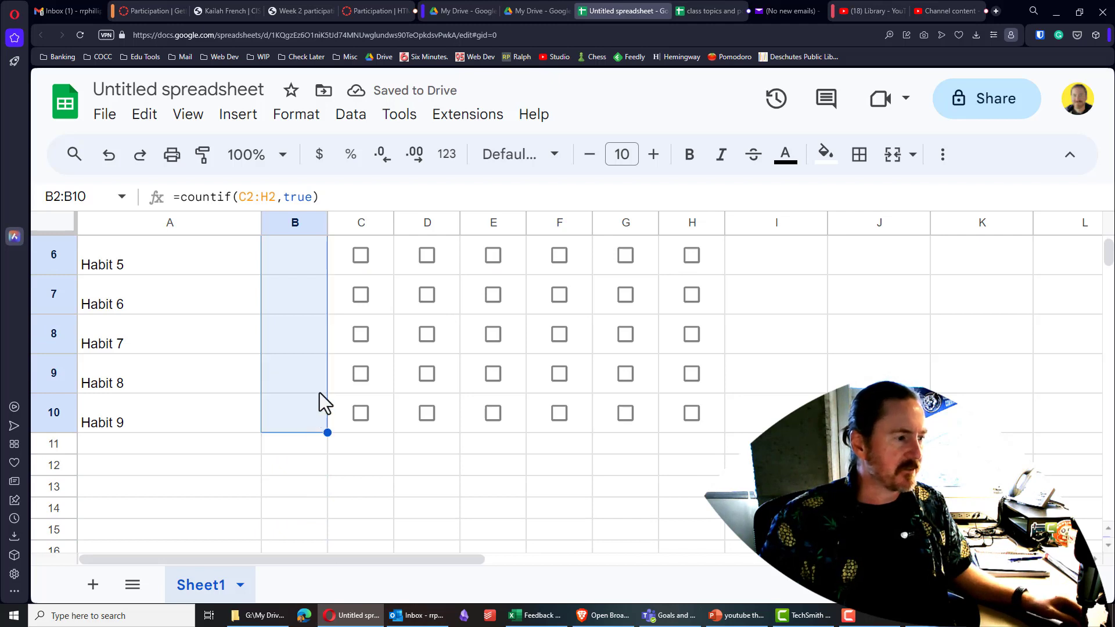
scroll(427, 260, "up", 3)
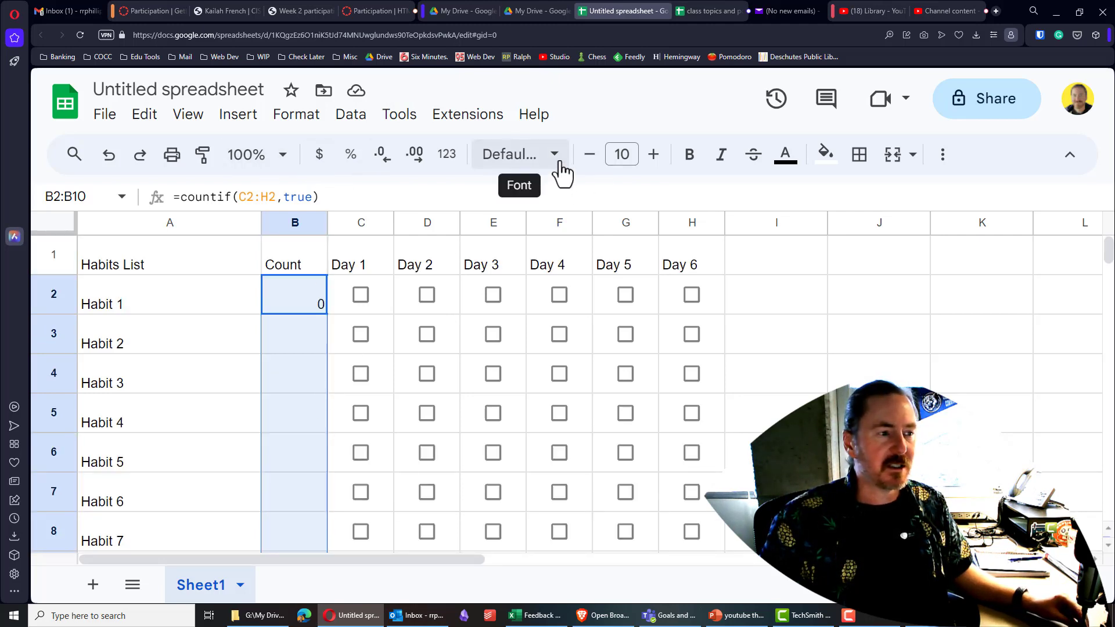
left_click(942, 155)
left_click(614, 197)
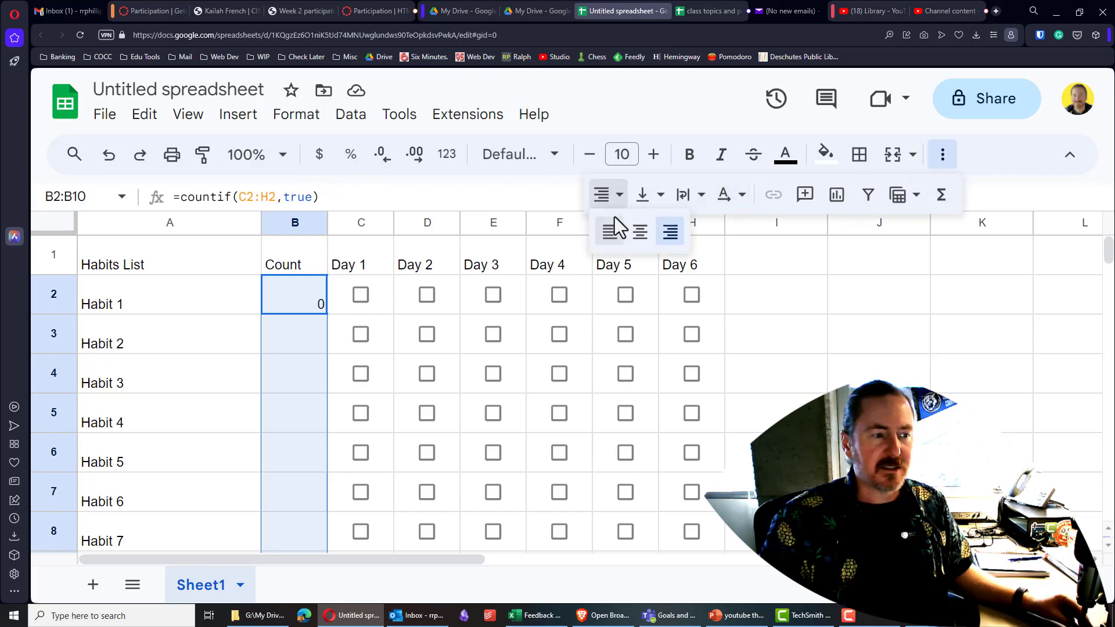
left_click(638, 234)
left_click(655, 208)
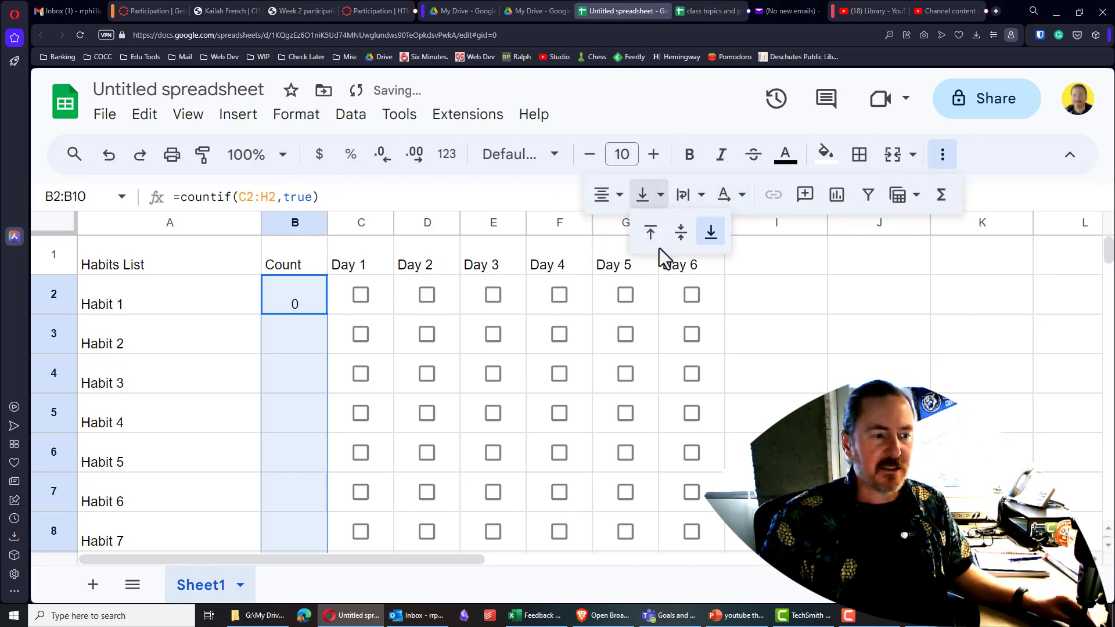
left_click(683, 233)
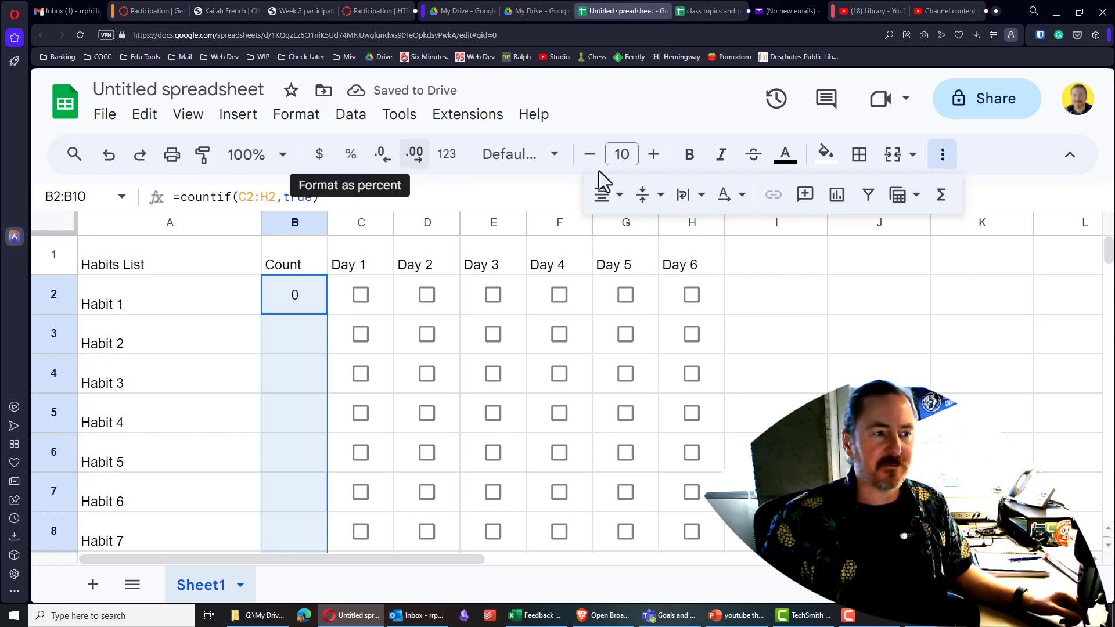
left_click(653, 155)
left_click(655, 156)
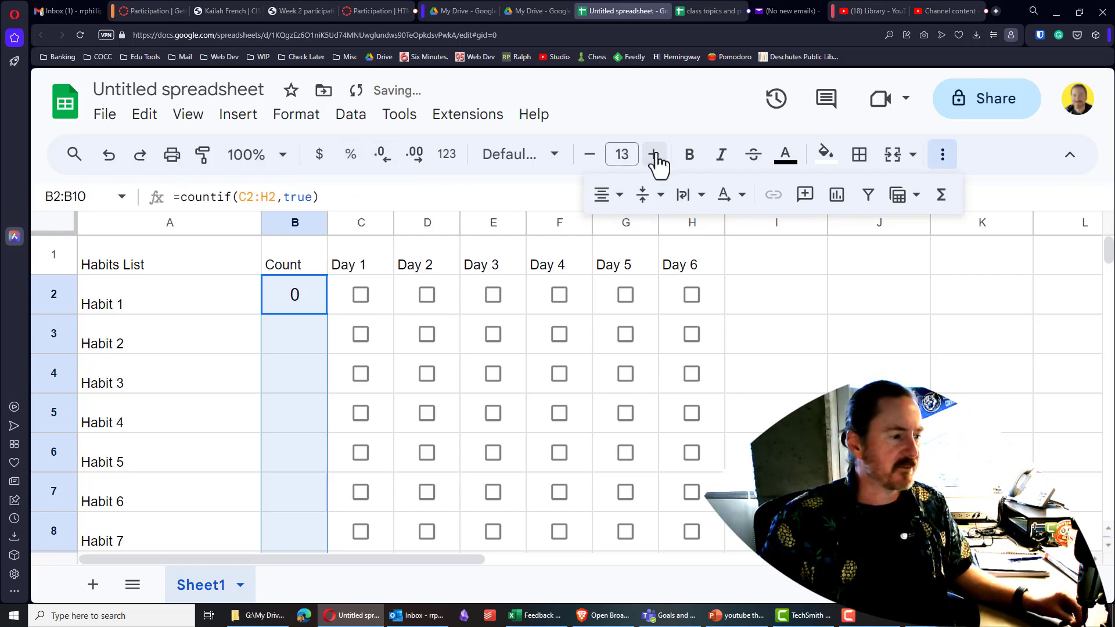
Tick Days 1–4 for Habit 1 to test the count.
left_click(814, 372)
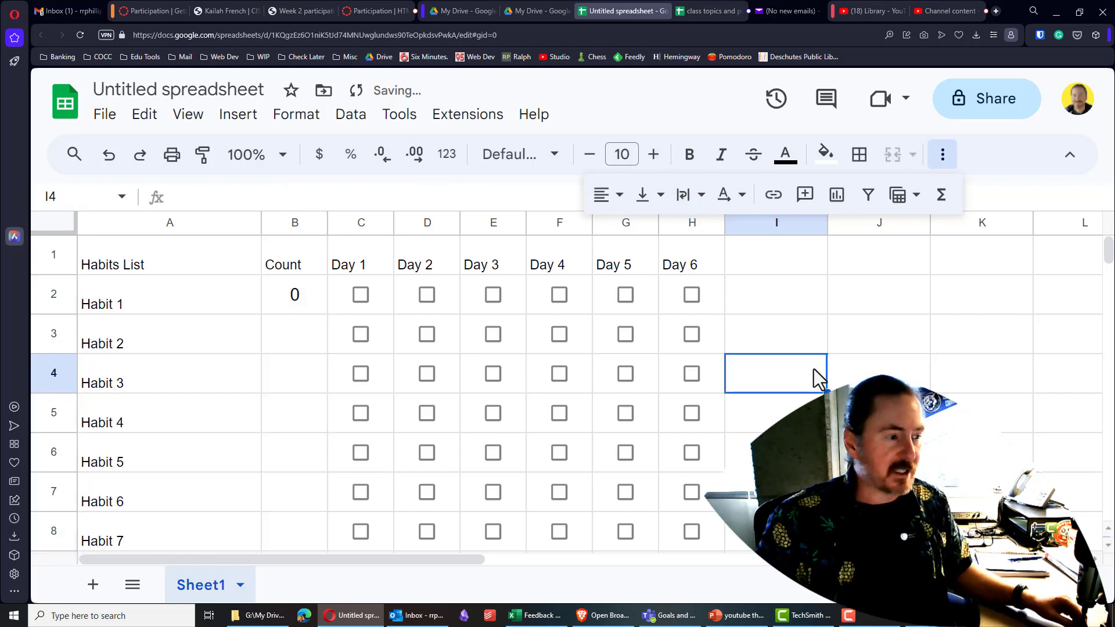
left_click(362, 296)
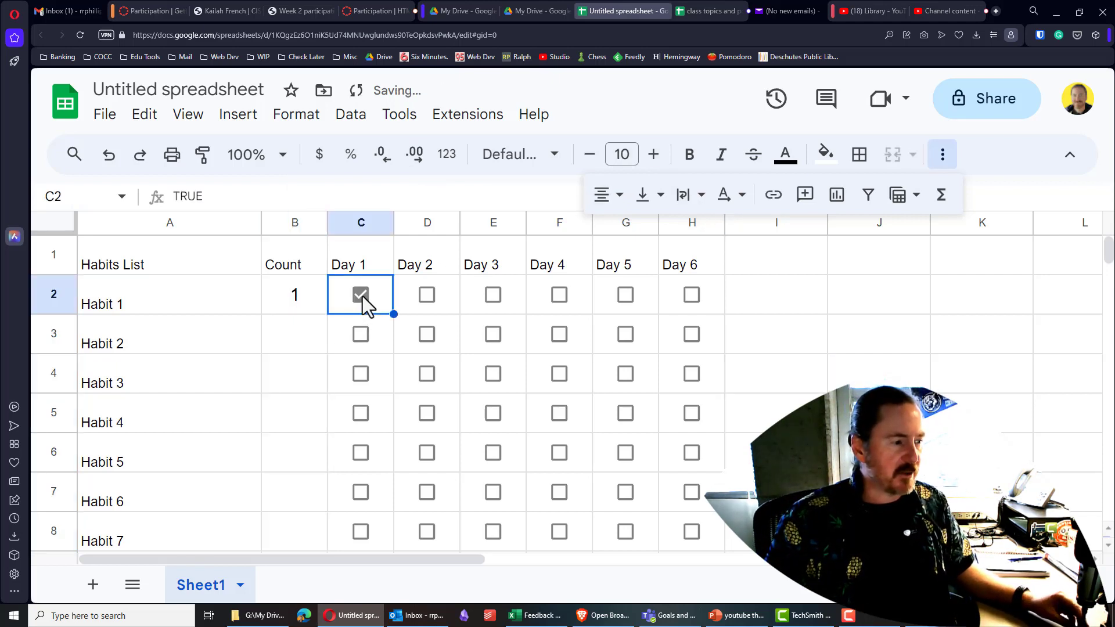
left_click(431, 295)
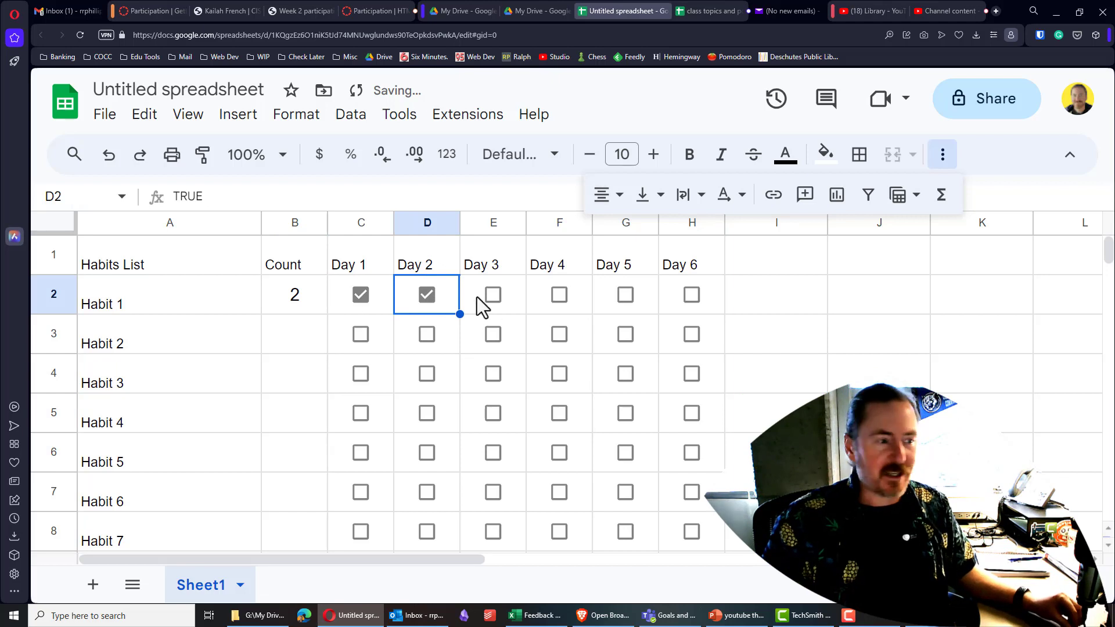
left_click(494, 294)
left_click(560, 296)
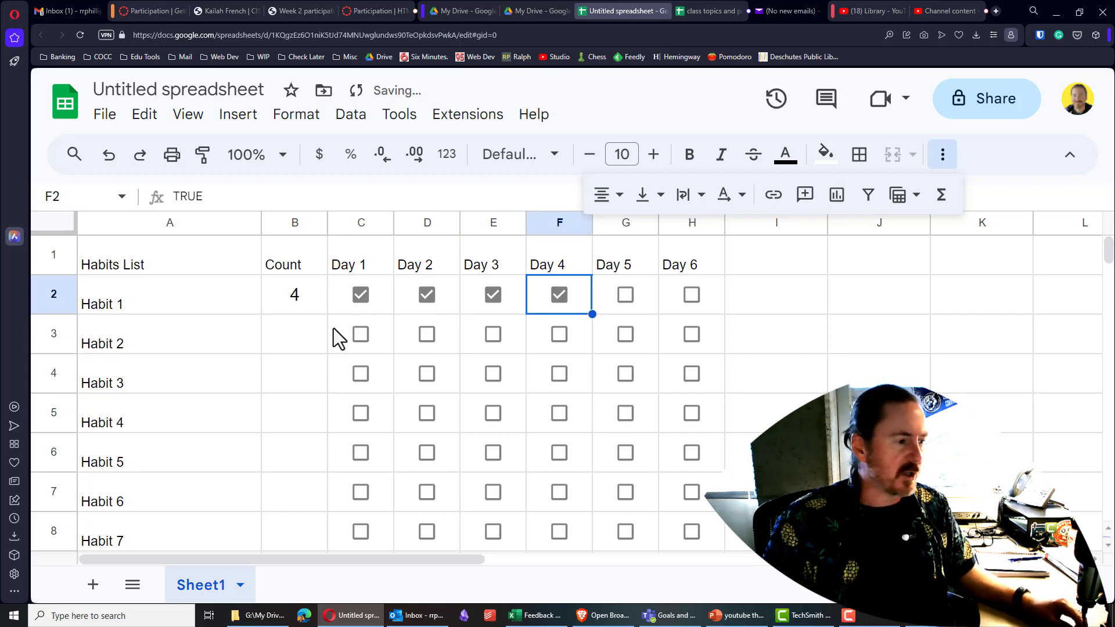
Copy B2's COUNTIF formula down through B10 for every habit.
left_click(318, 301)
left_click_drag(326, 313, 319, 373)
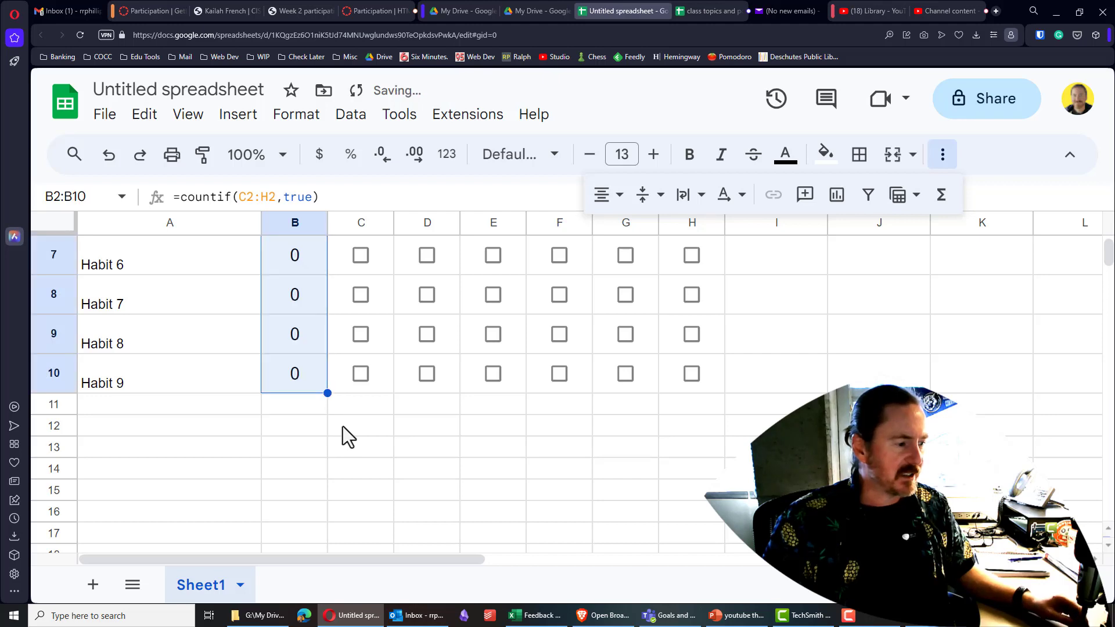
scroll(348, 428, "up", 2)
scroll(356, 429, "up", 3)
Tick Days 1–3 for Habit 3, making its count 3.
left_click(360, 373)
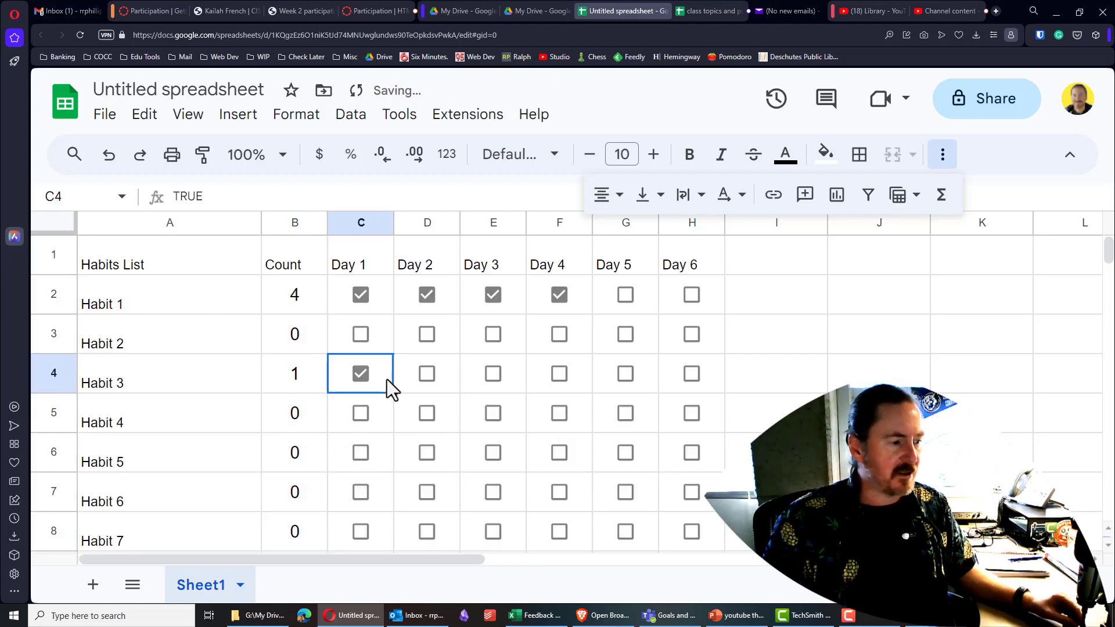
left_click(428, 376)
left_click(497, 375)
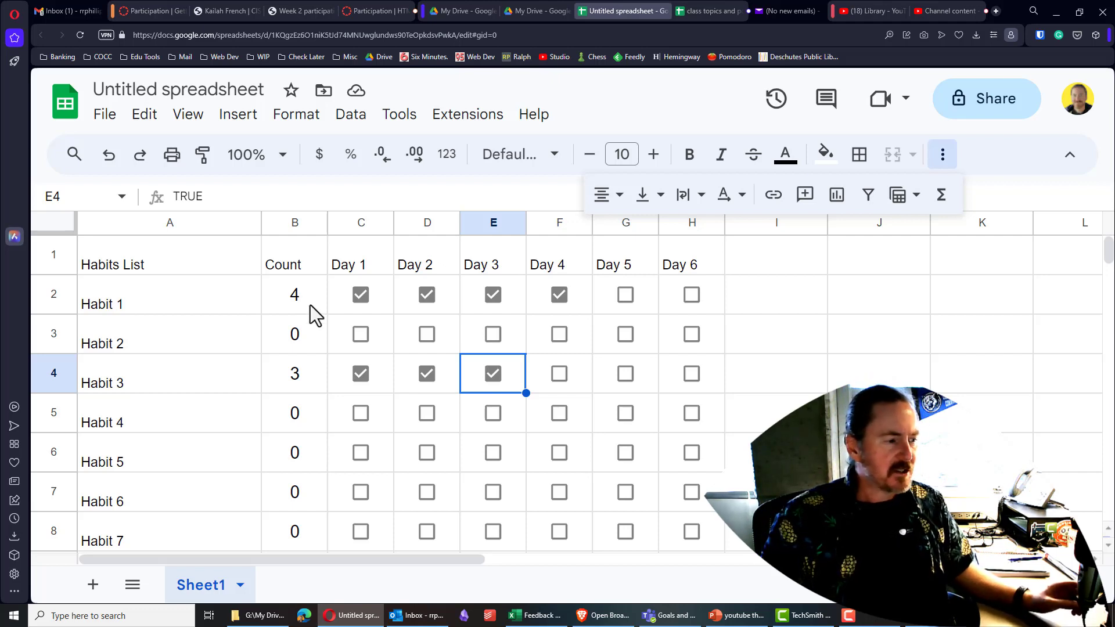
Add a conditional formatting rule on B2:B8 for values greater than or equal to 5.
left_click_drag(310, 305, 300, 533)
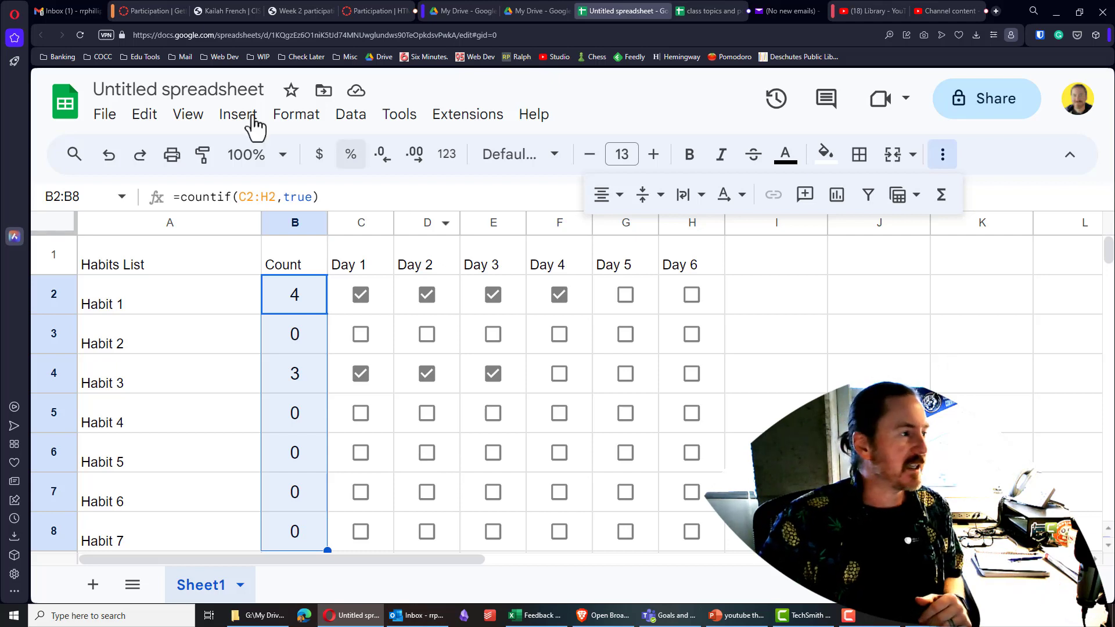
left_click(311, 119)
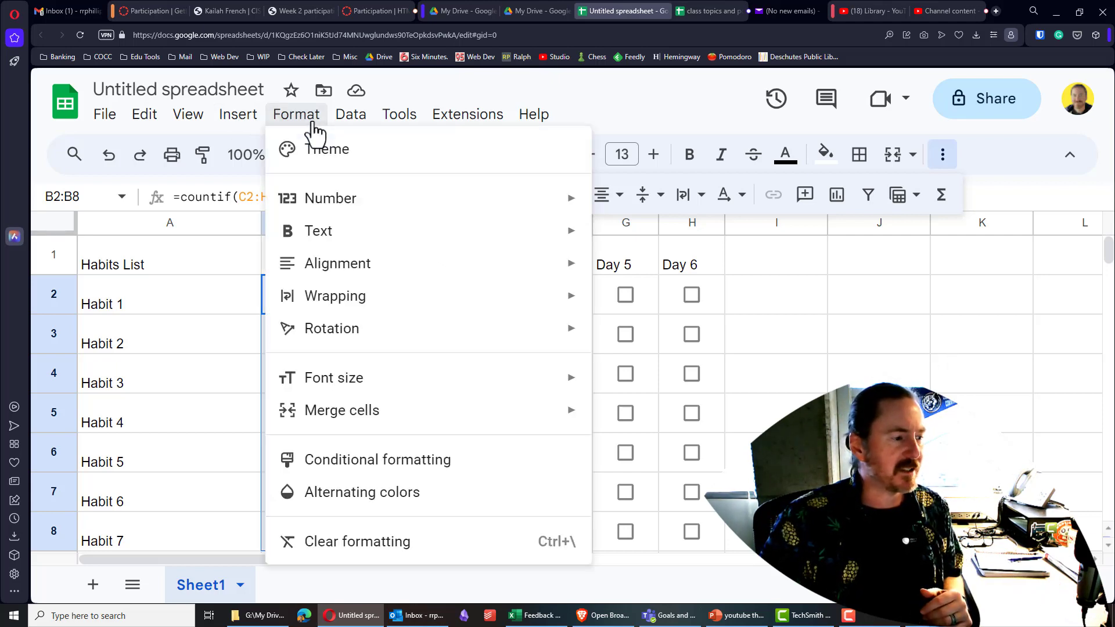
left_click(408, 471)
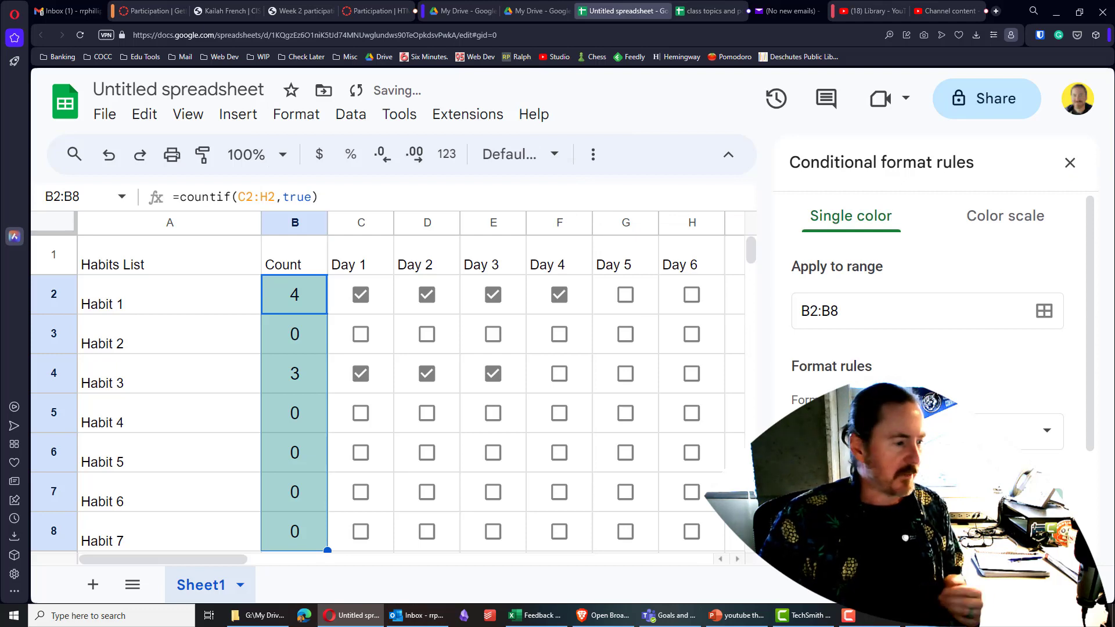
scroll(913, 333, "down", 3)
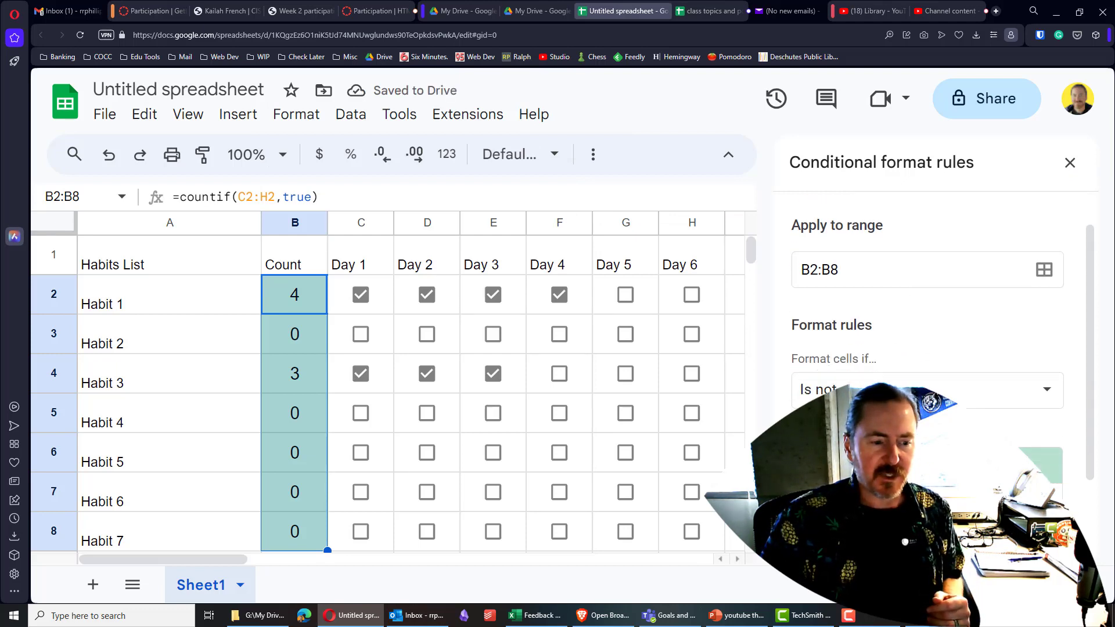
left_click(871, 287)
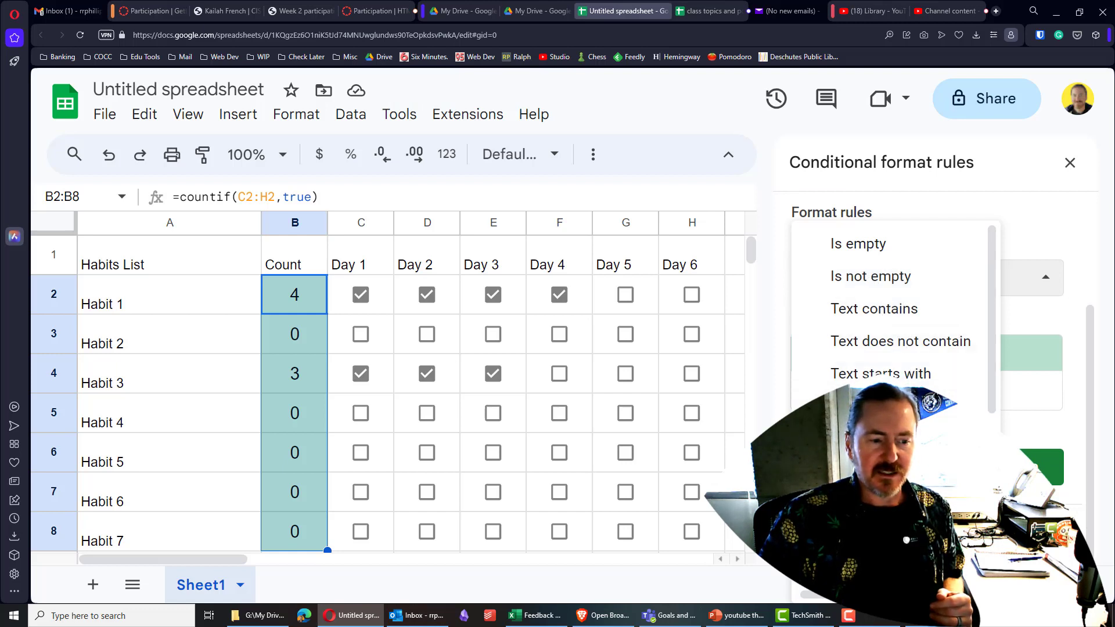
scroll(901, 365, "down", 6)
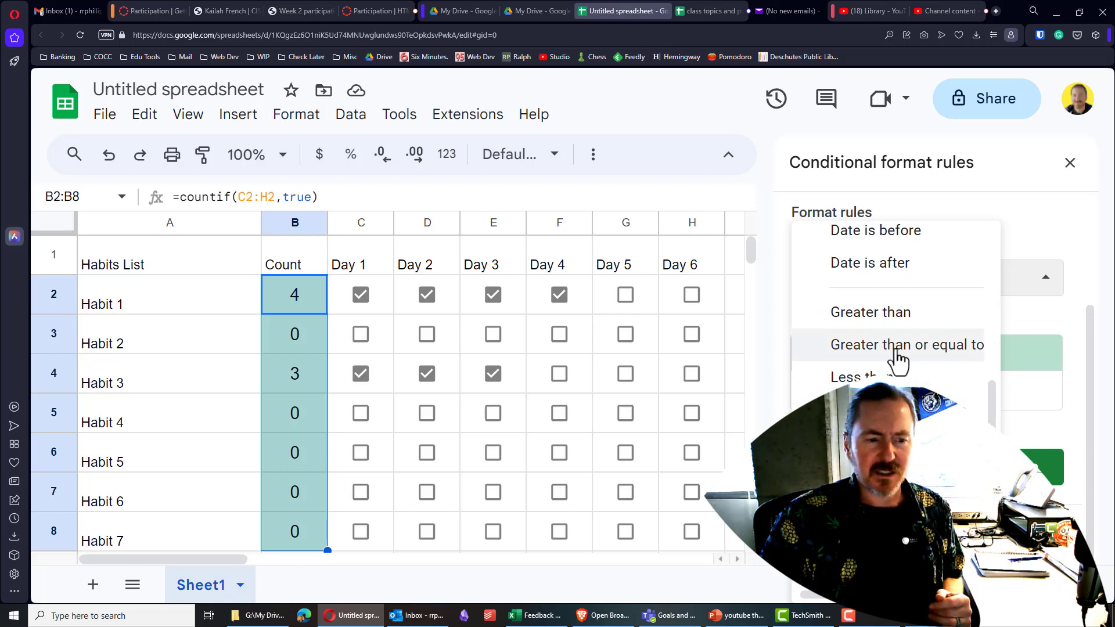
left_click(898, 352)
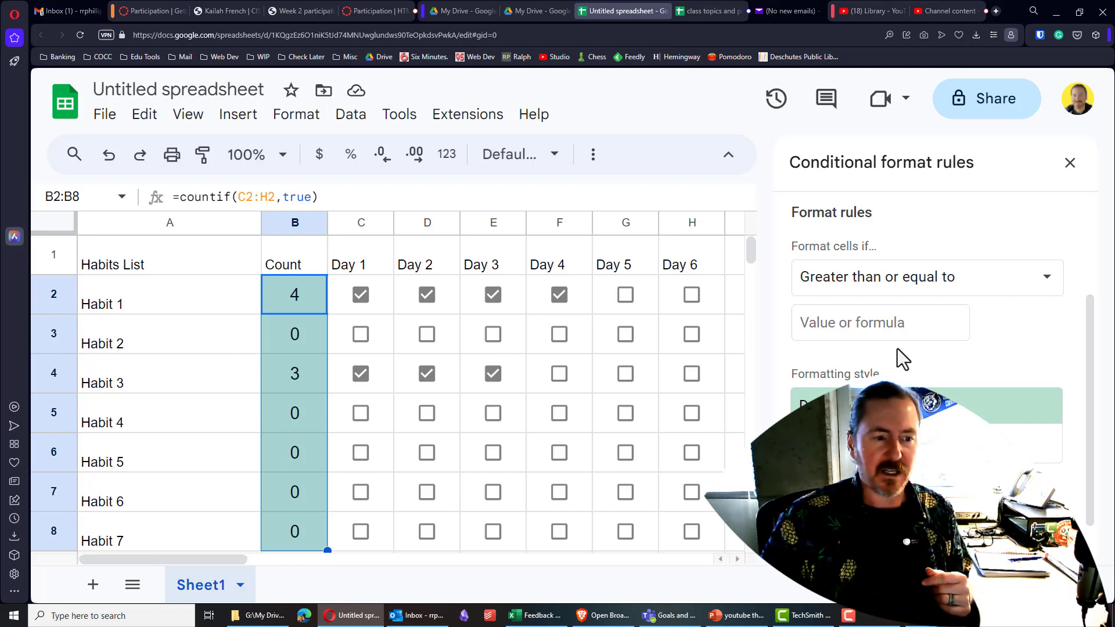
left_click(839, 324)
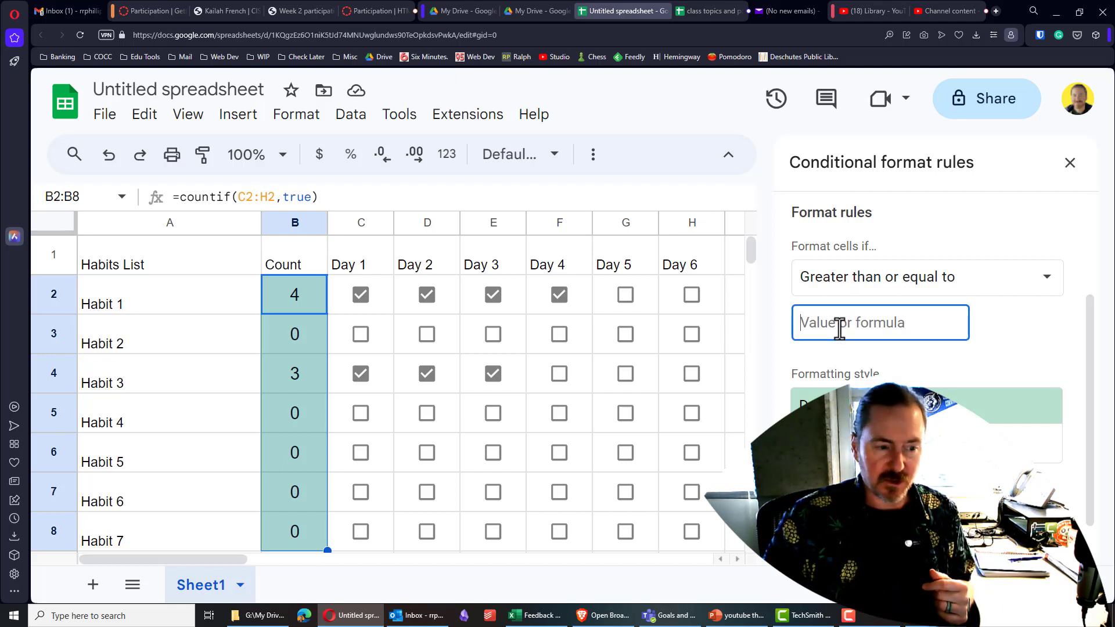
type("5")
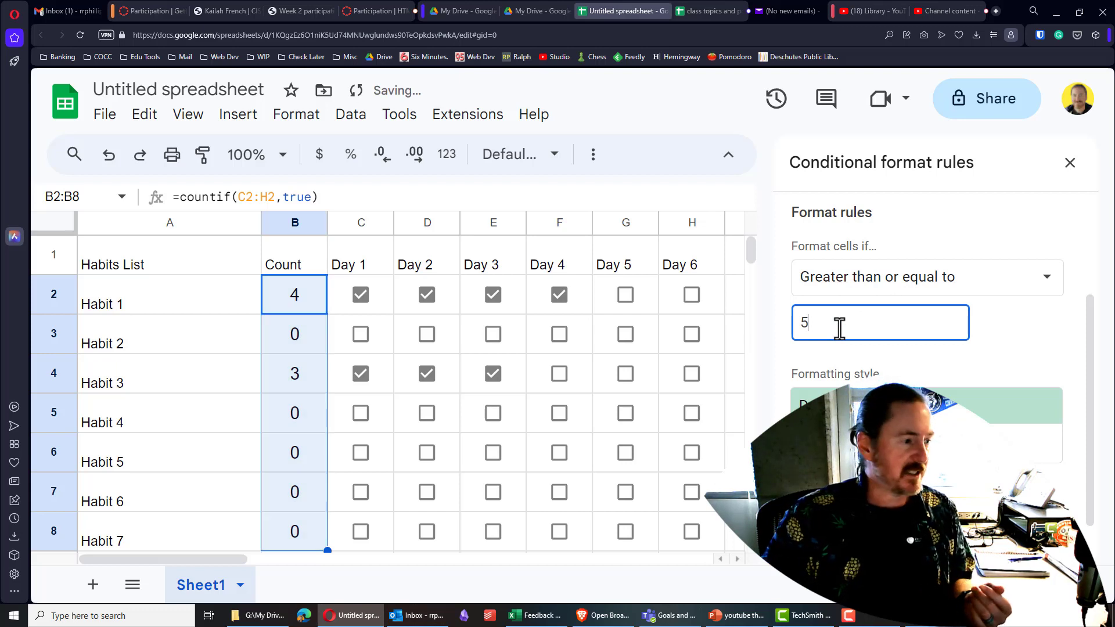
Give the rule a light green fill and save it.
left_click(923, 447)
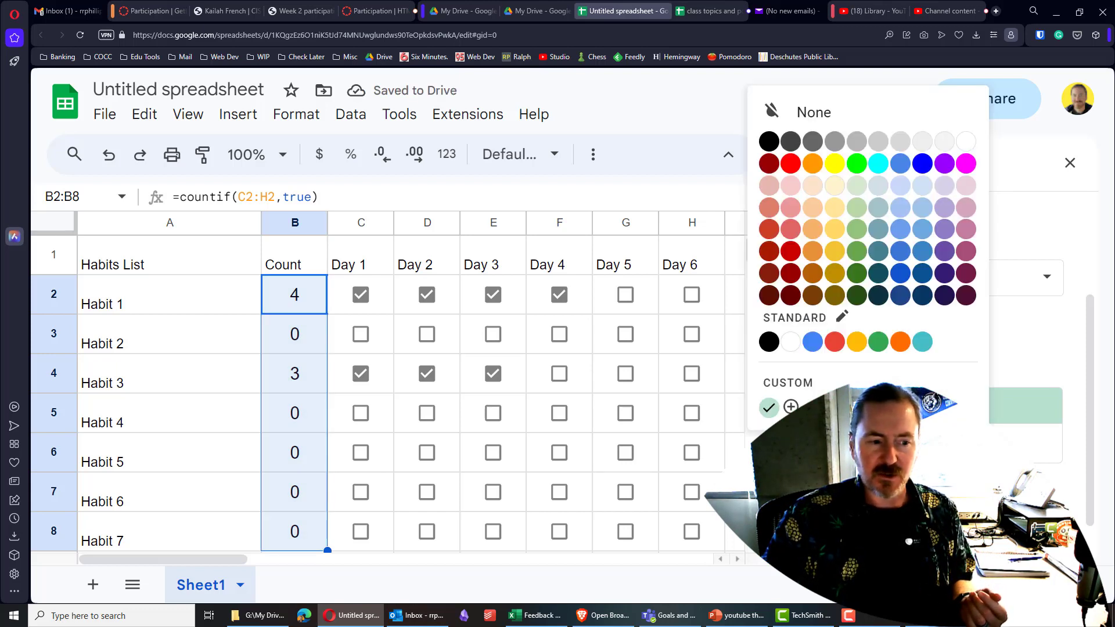
left_click(859, 218)
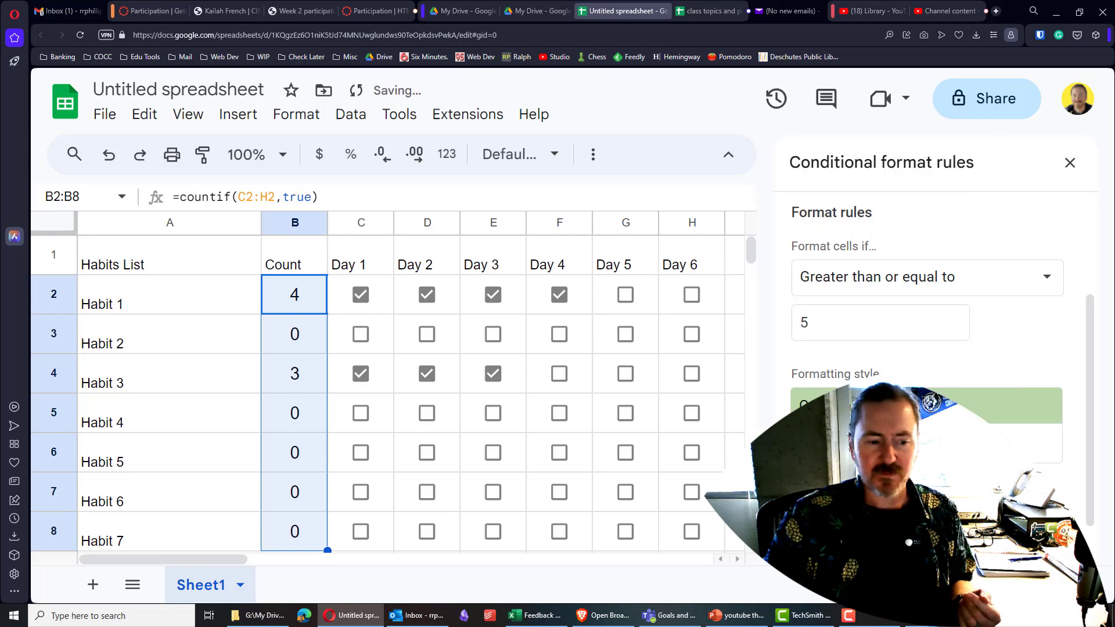
left_click(923, 447)
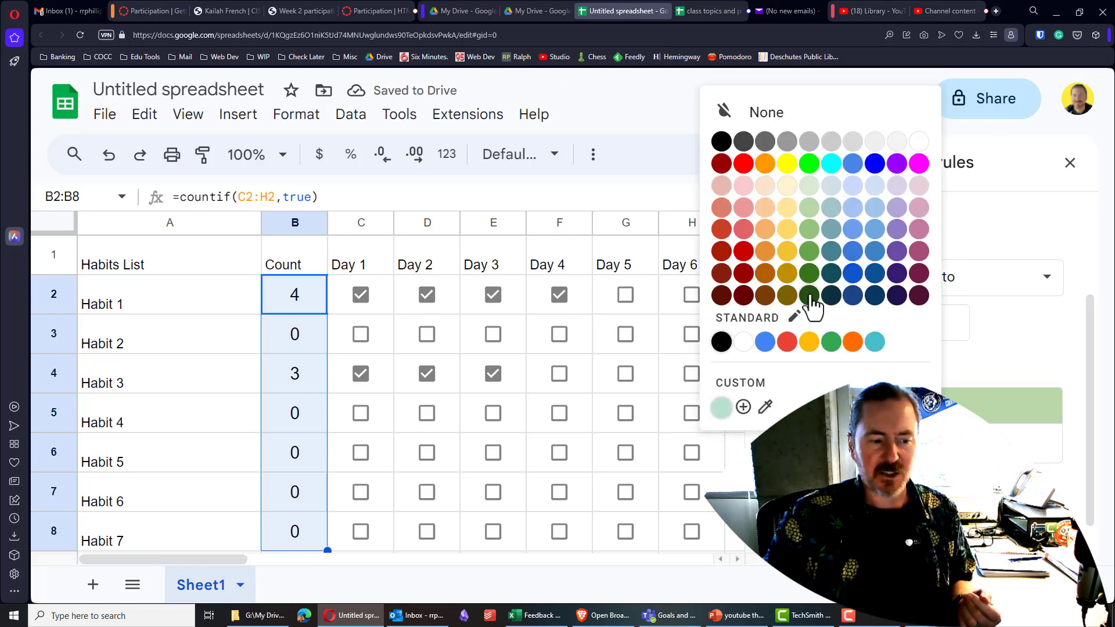
left_click(809, 297)
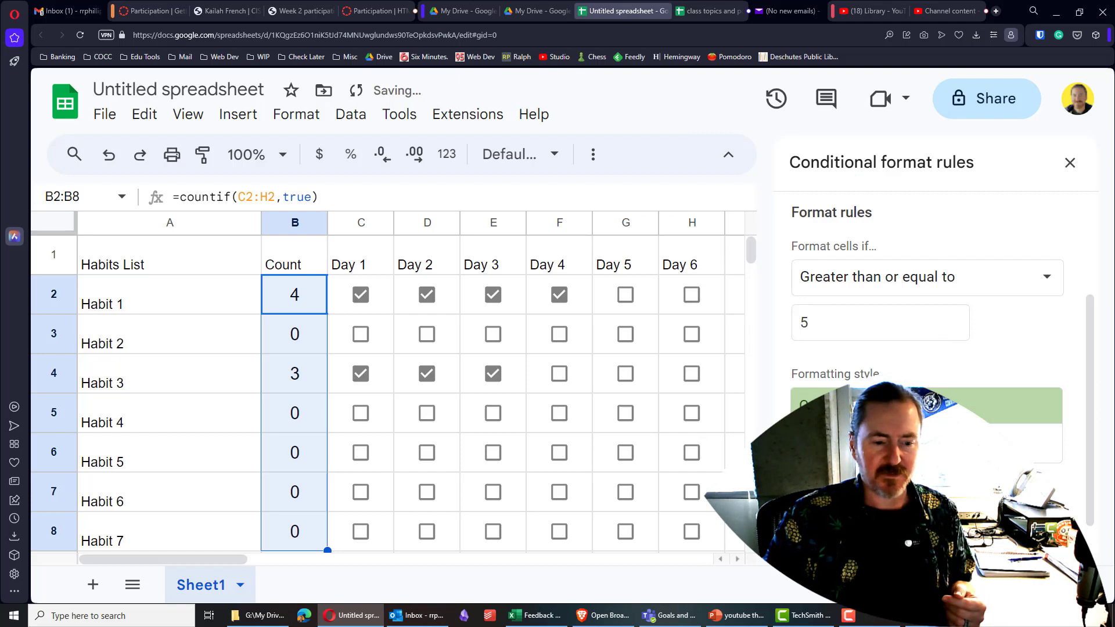
left_click(1039, 526)
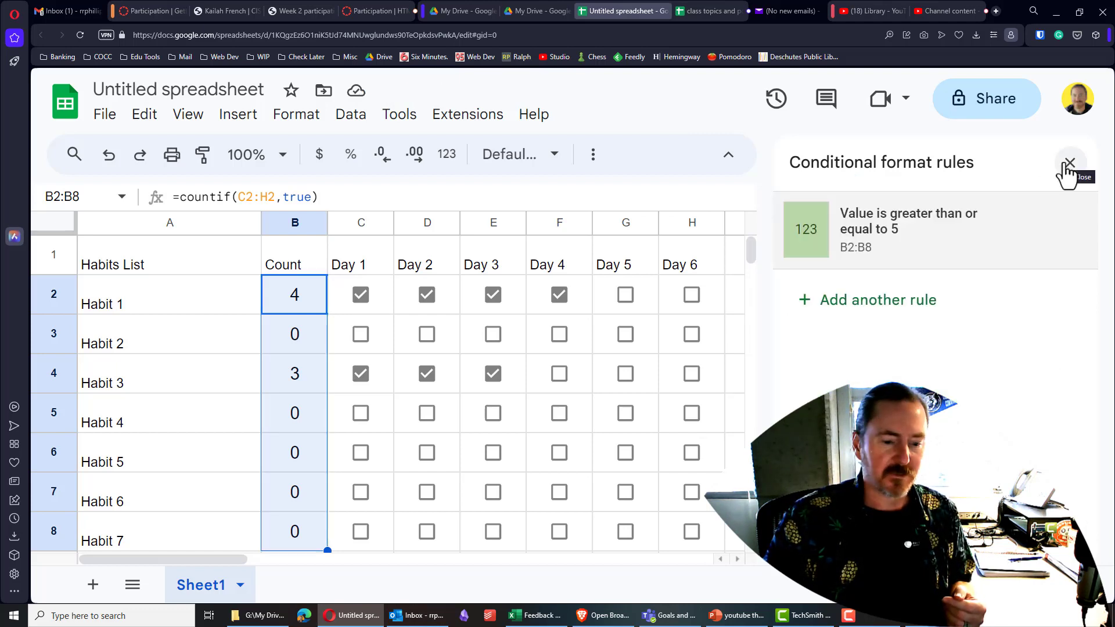
Close the rules sidebar and tick Day 5 for Habit 1, bringing its count to 5.
left_click(1068, 166)
left_click(543, 305)
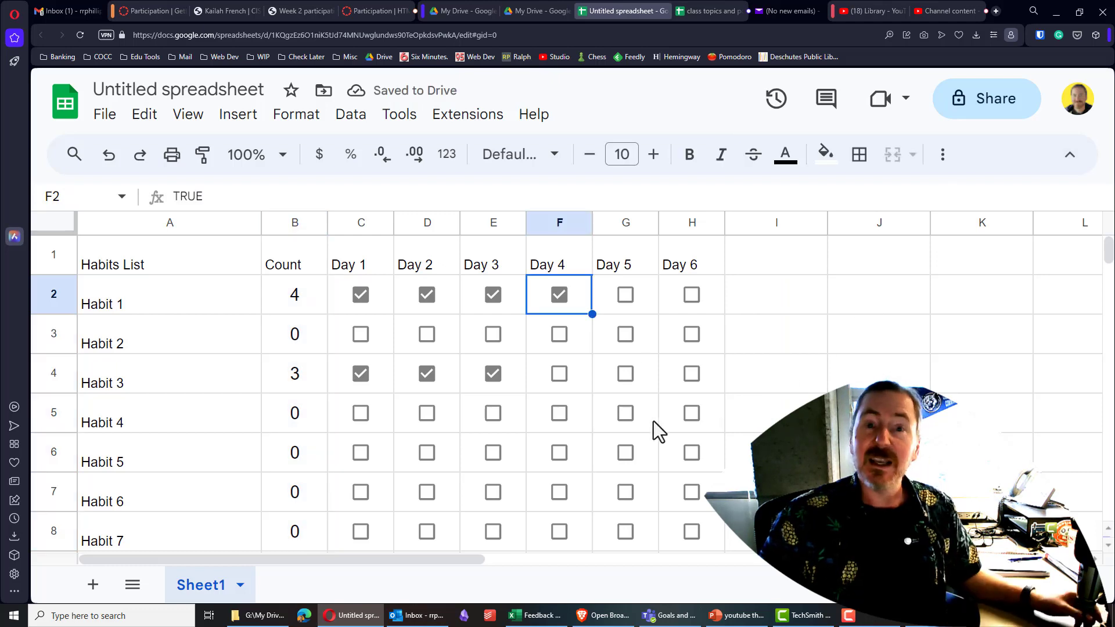
left_click(628, 295)
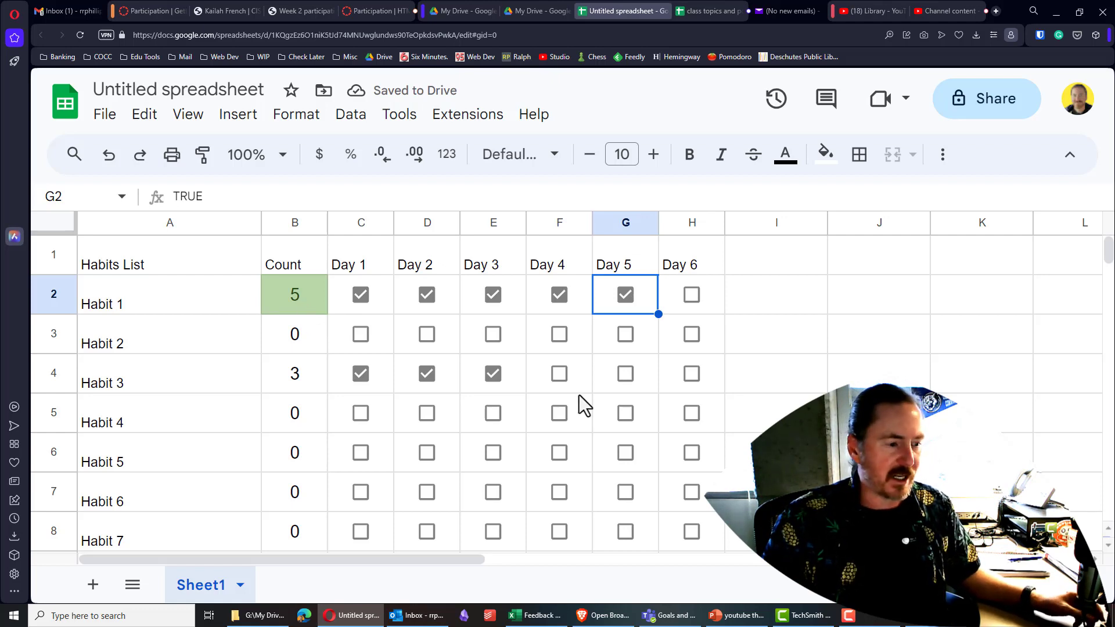
Tick Days 1–5 for Habit 5 so its count reaches 5 and turns green.
left_click(361, 454)
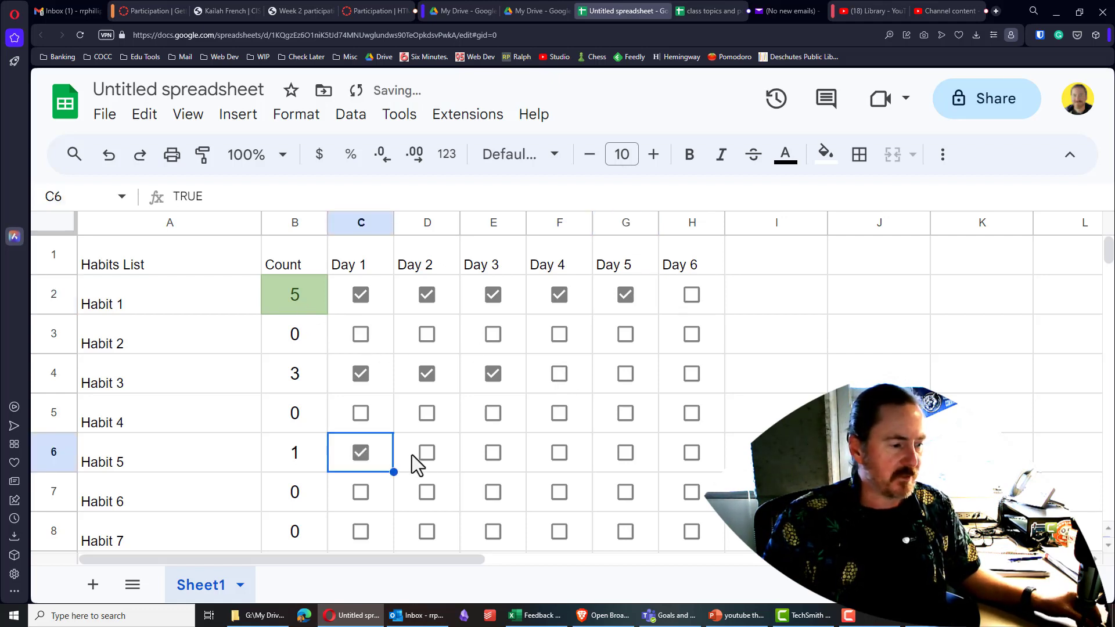
left_click(428, 454)
left_click(493, 453)
left_click(554, 455)
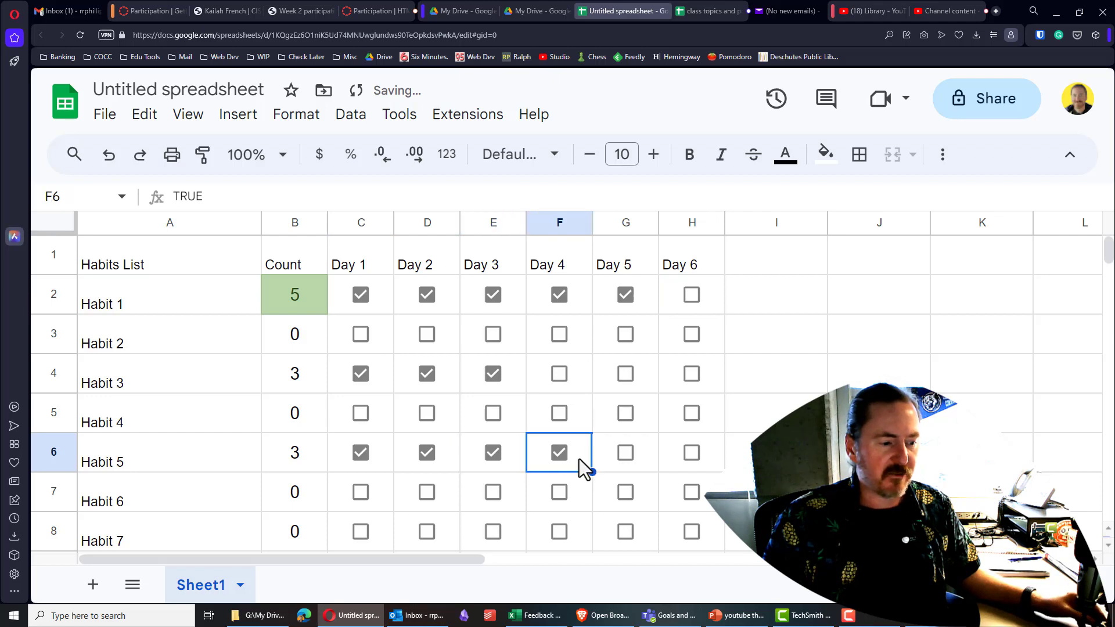
left_click(626, 455)
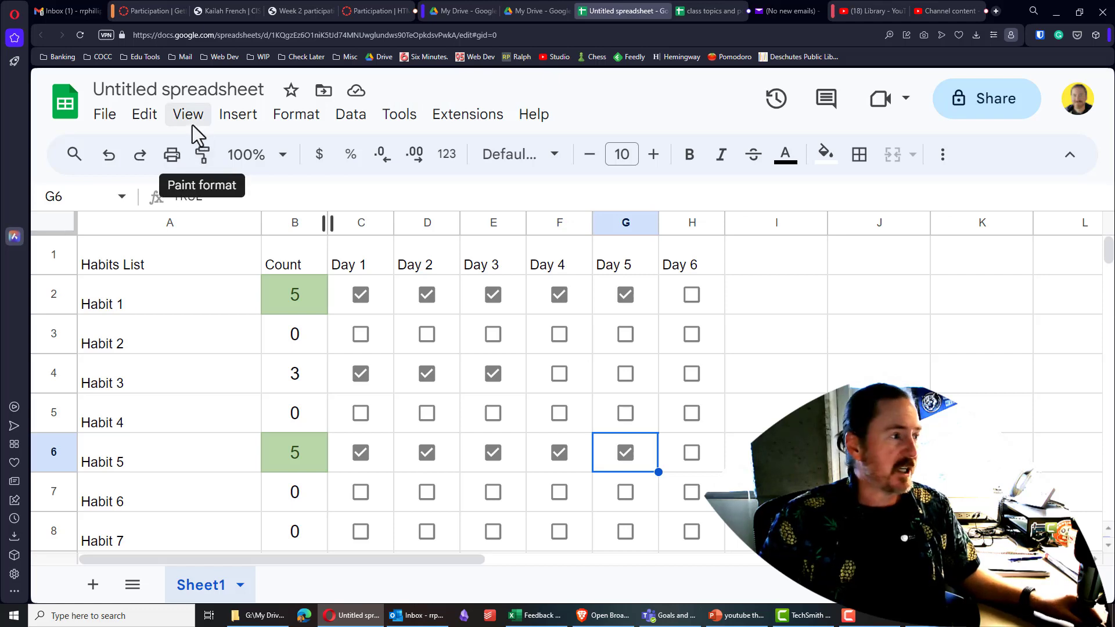
left_click(229, 119)
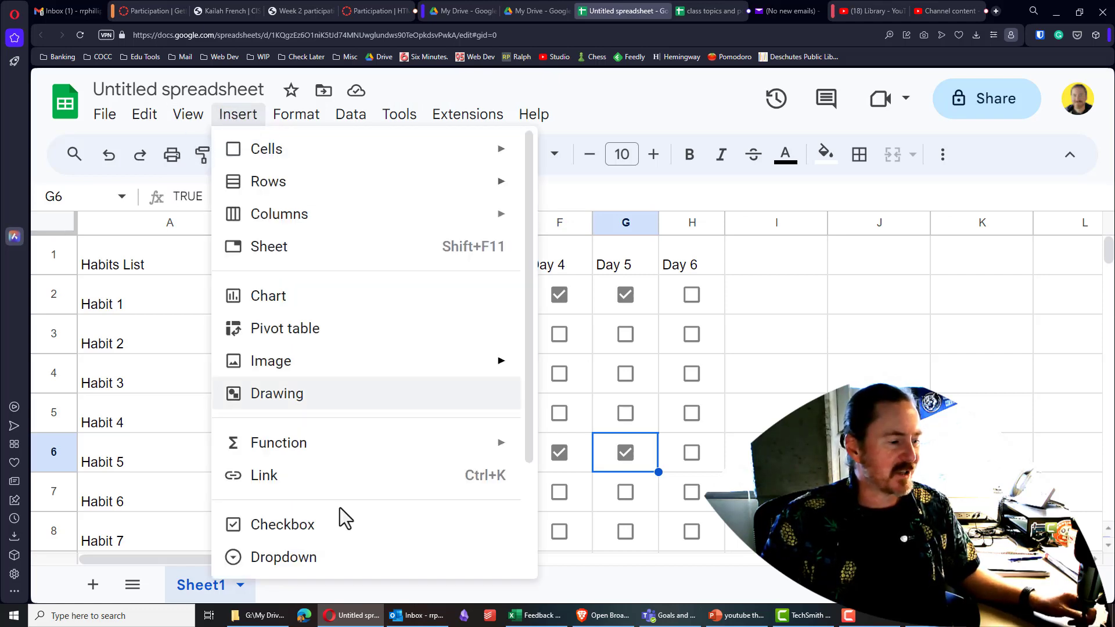